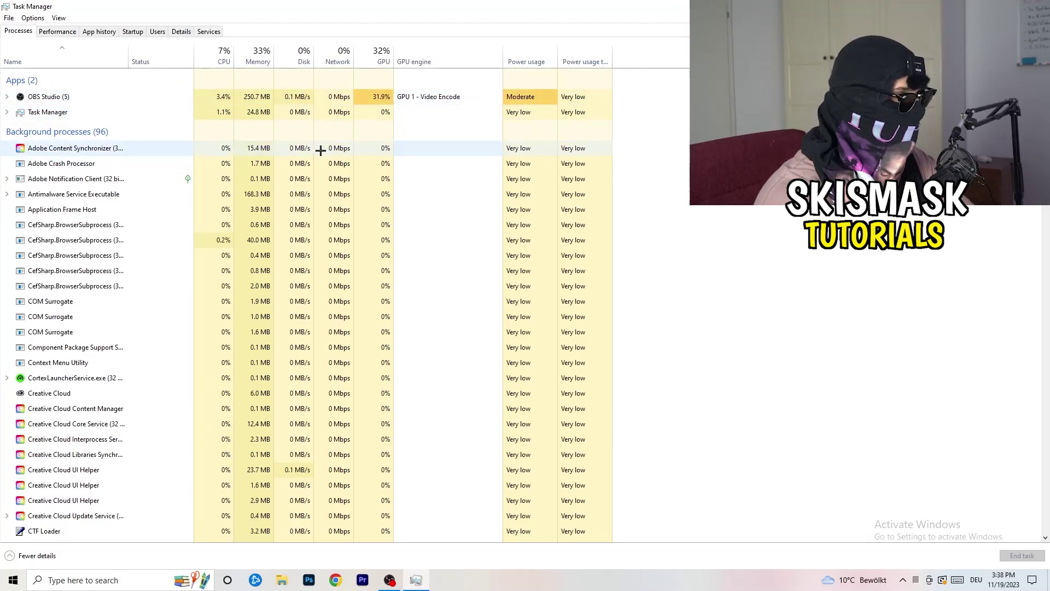
# Step: Try to end the Antimalware Service Executable background process
pyautogui.rightClick(245, 194)
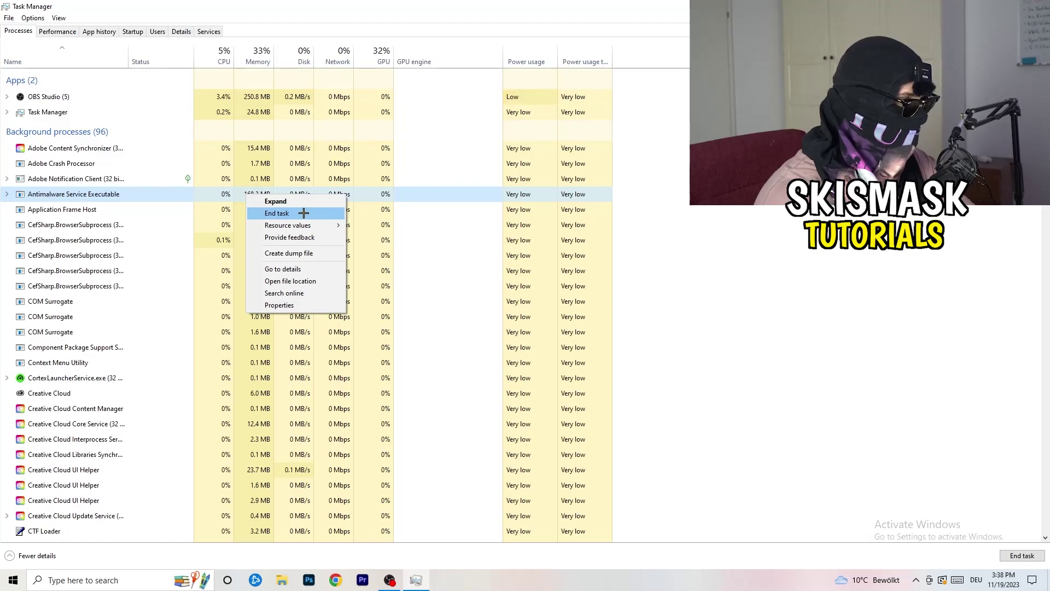
pyautogui.click(304, 213)
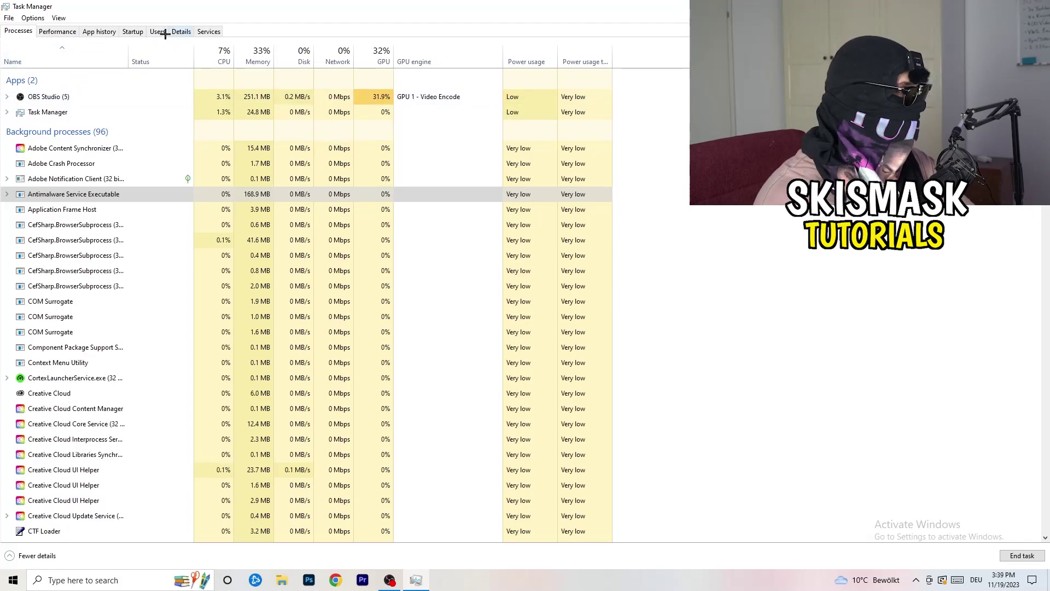
# Step: Review the startup programs and inspect the options offered for Dropbox, EA and File Association Helper
pyautogui.click(133, 31)
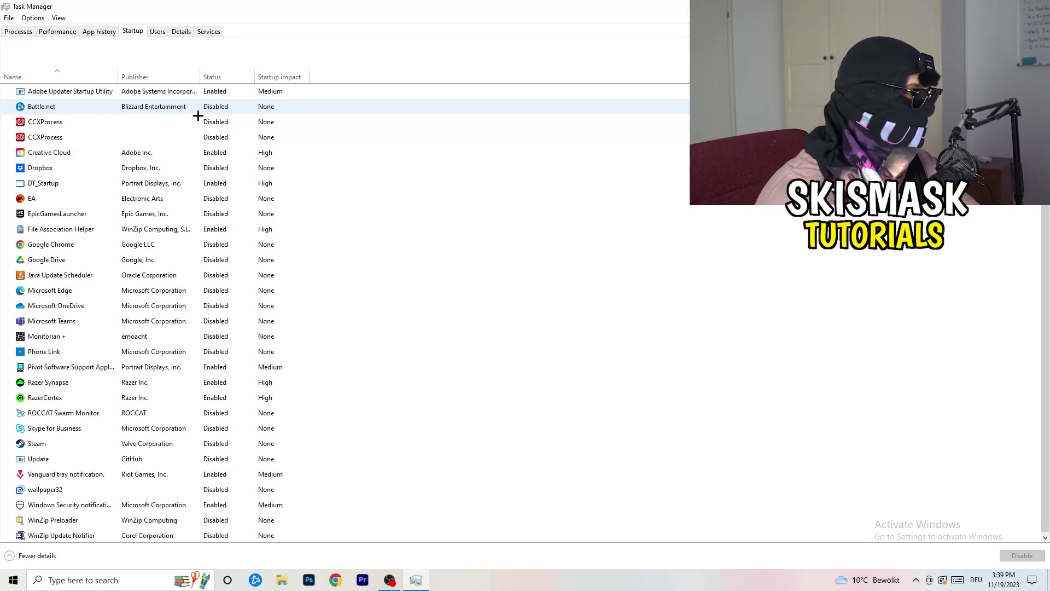
pyautogui.rightClick(219, 167)
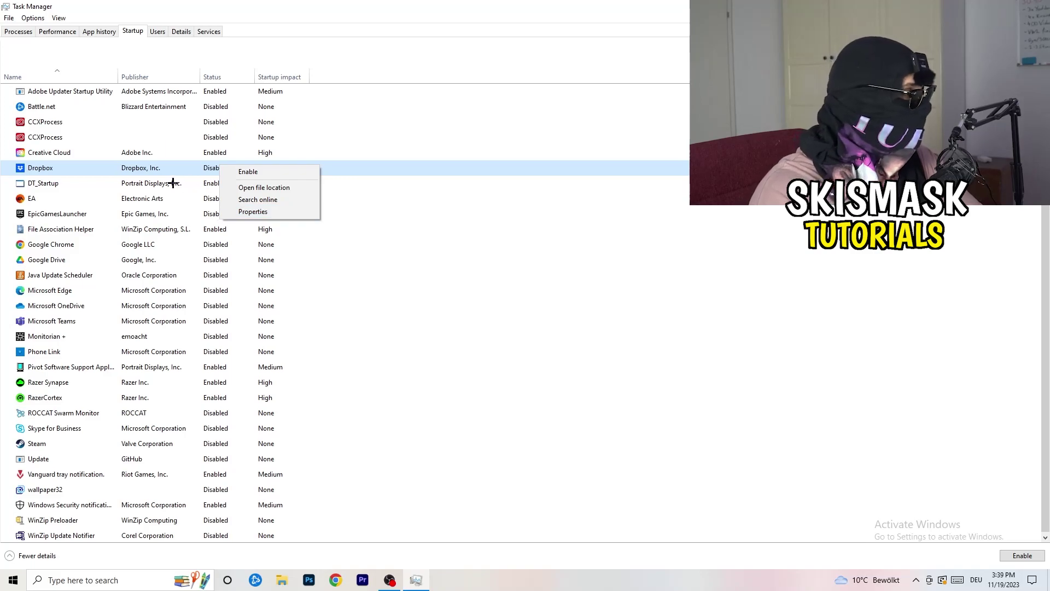
pyautogui.rightClick(105, 202)
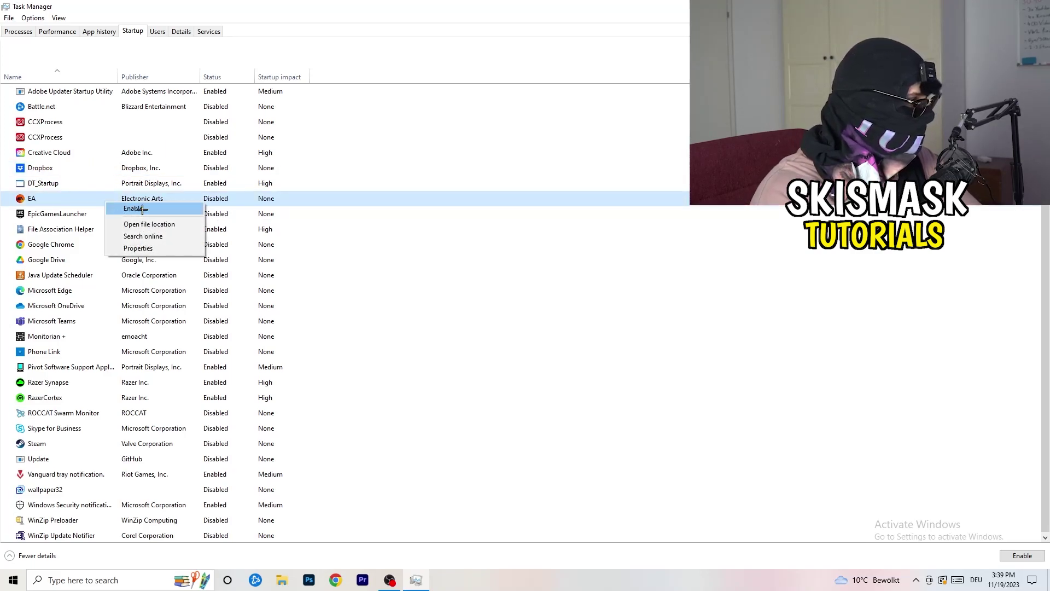
pyautogui.click(699, 285)
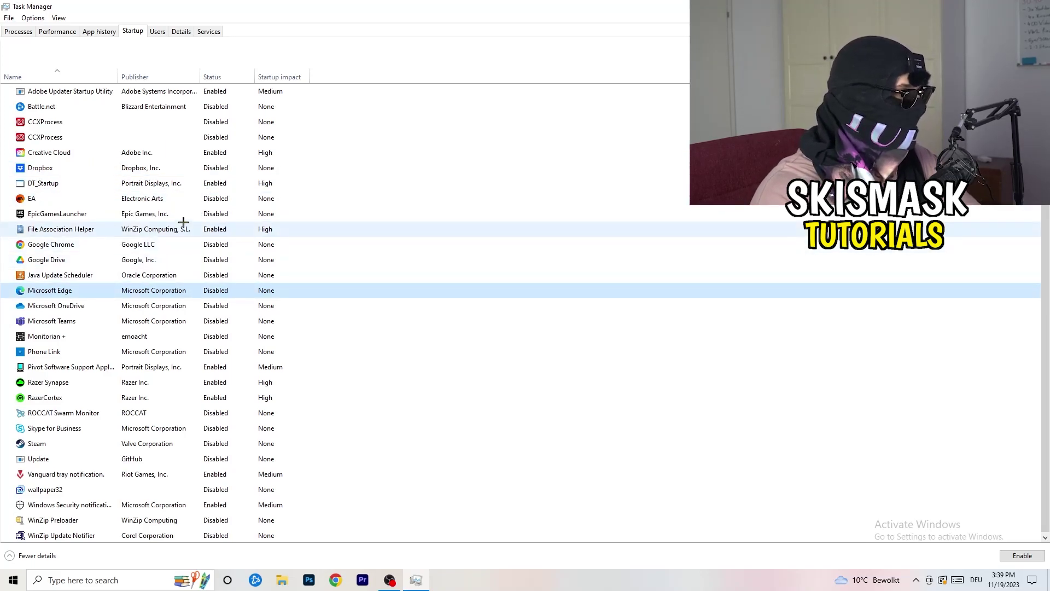
pyautogui.rightClick(215, 231)
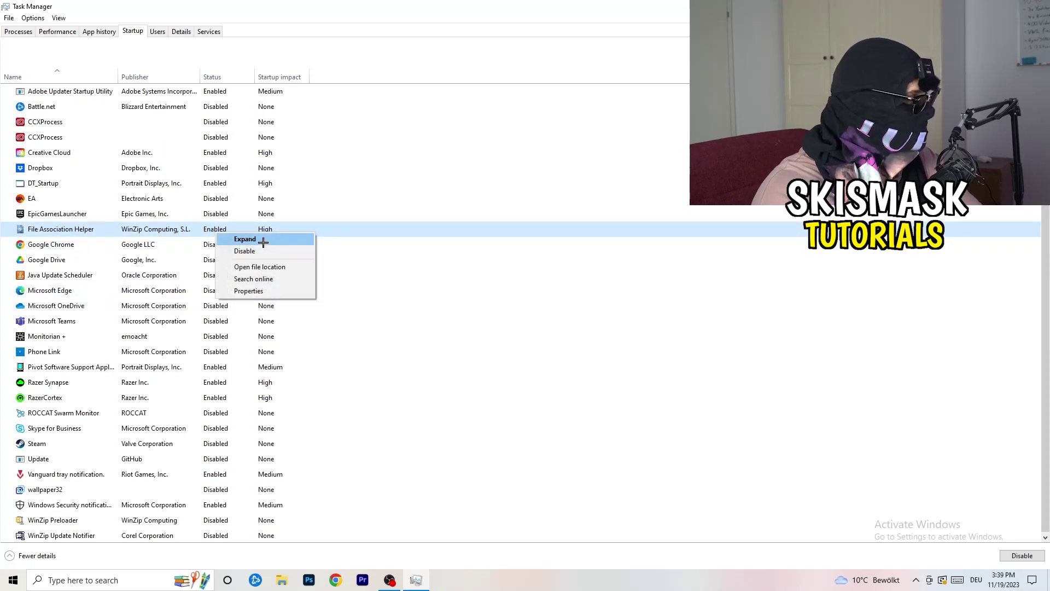
pyautogui.click(466, 274)
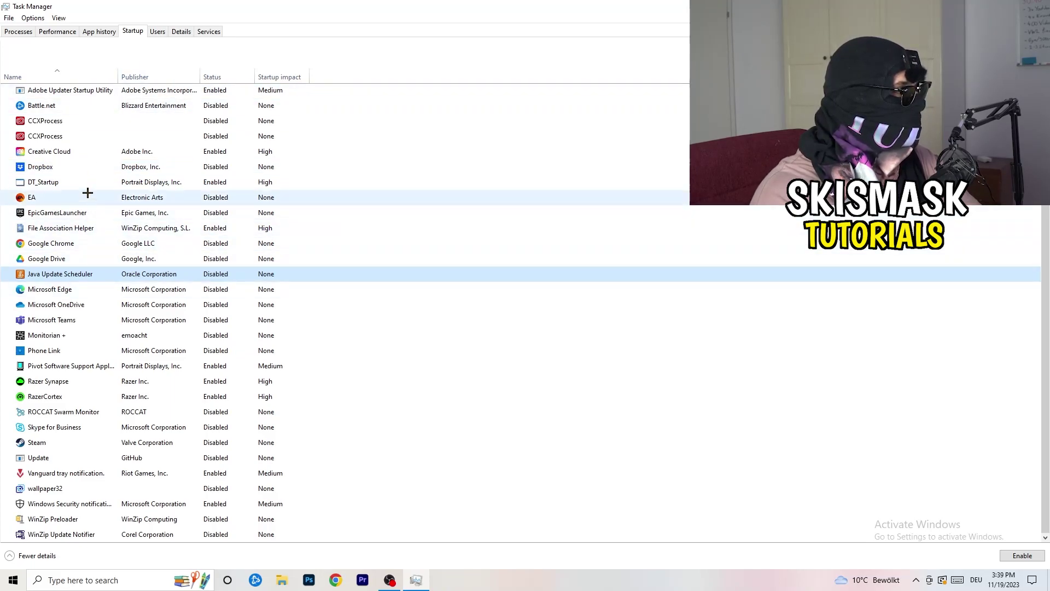
# Step: Look up the Dropbox crash handler in the detailed process list and inspect its available priority levels
pyautogui.click(60, 31)
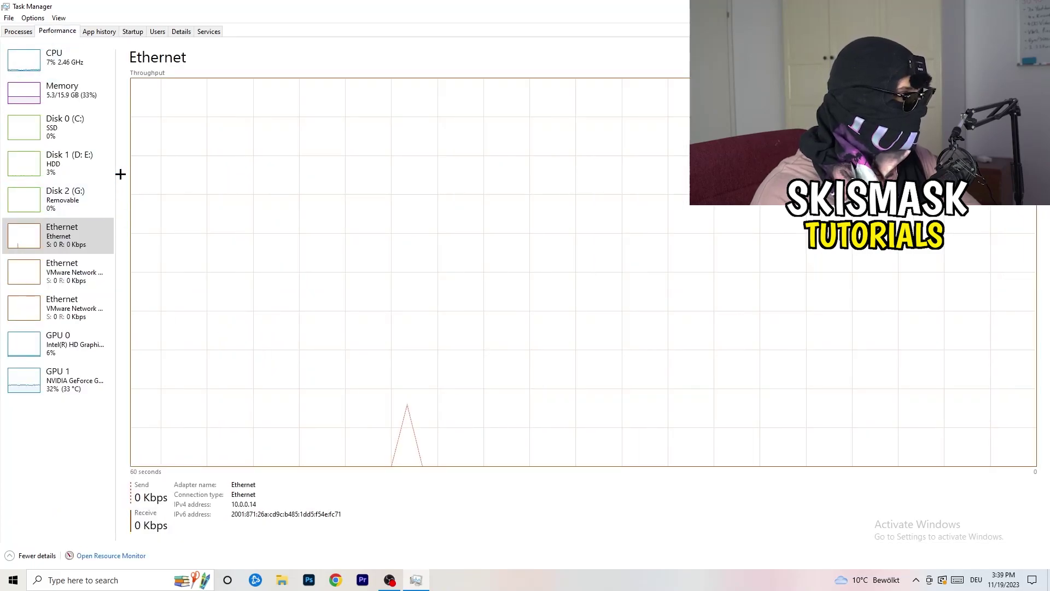
pyautogui.click(181, 31)
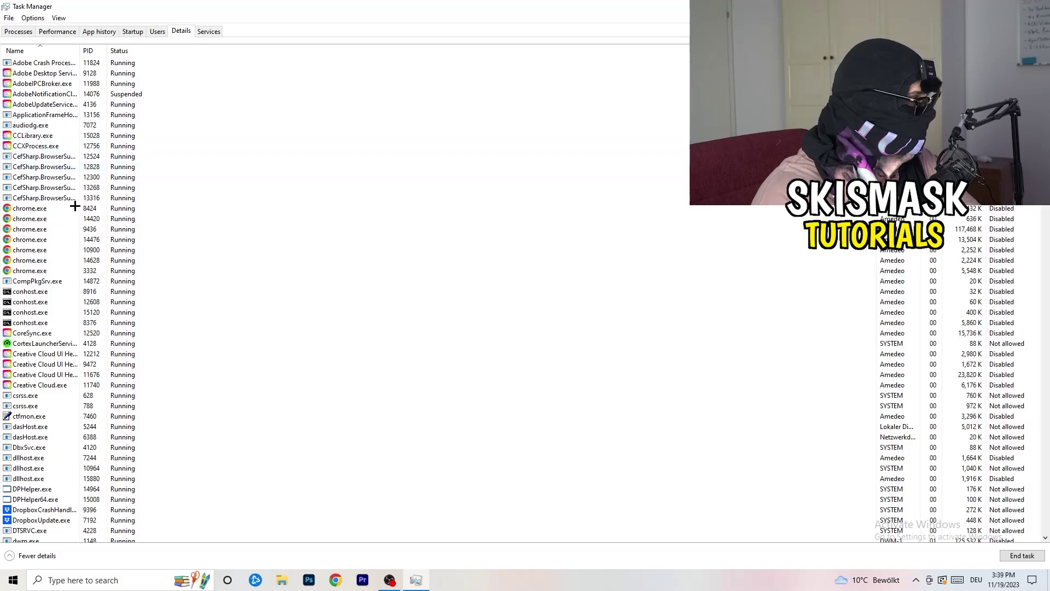
pyautogui.scroll(-6, 111, 279)
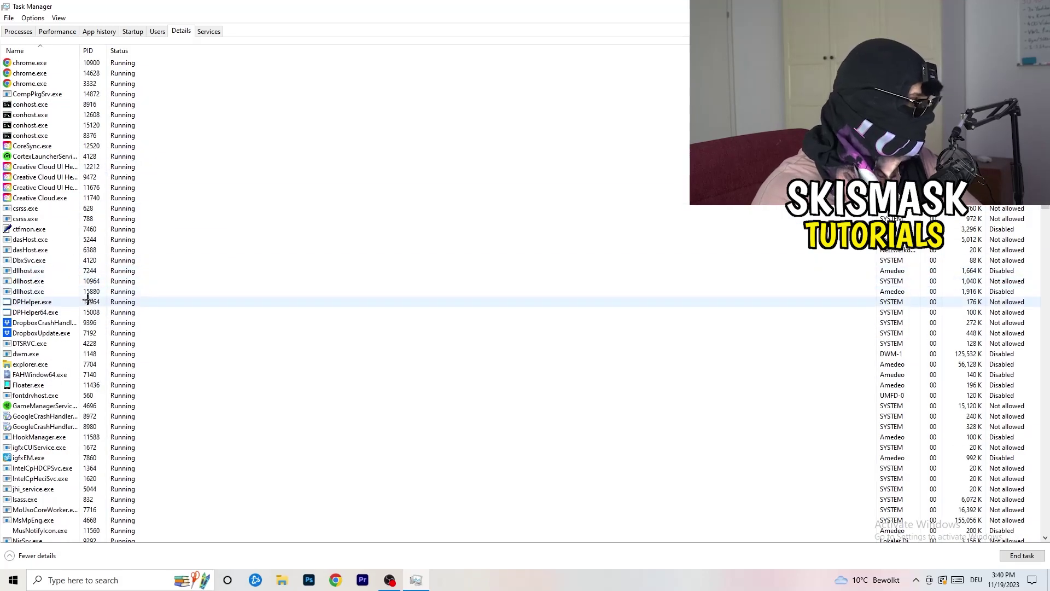
pyautogui.rightClick(44, 323)
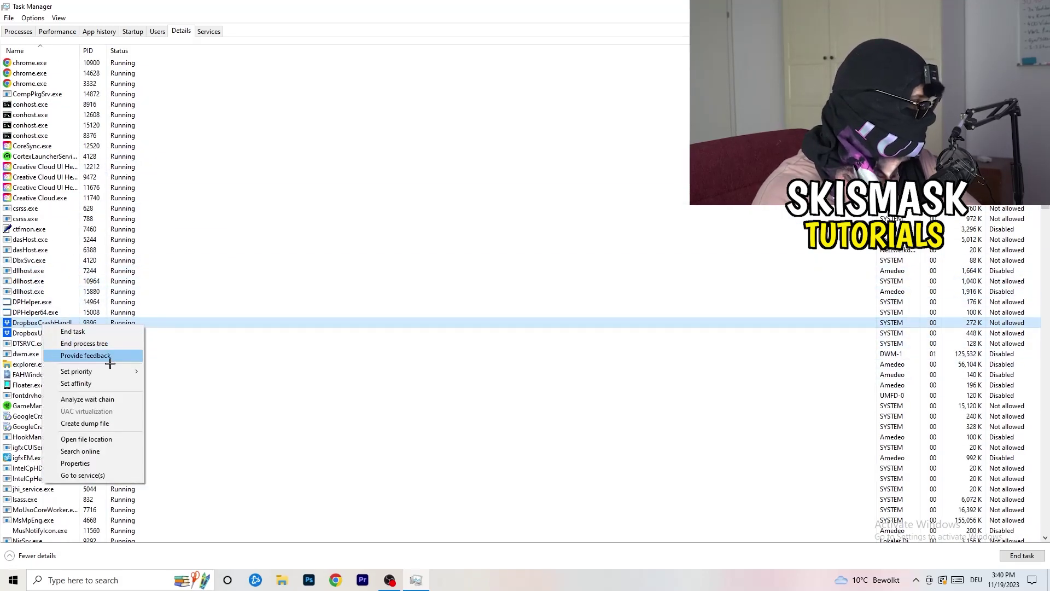
pyautogui.rightClick(87, 323)
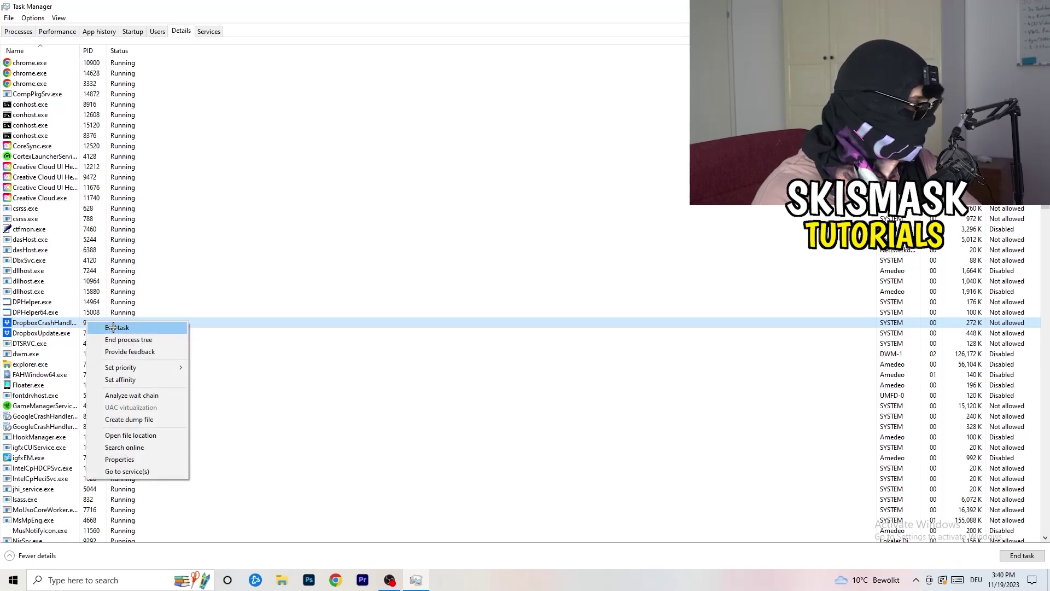
pyautogui.rightClick(78, 323)
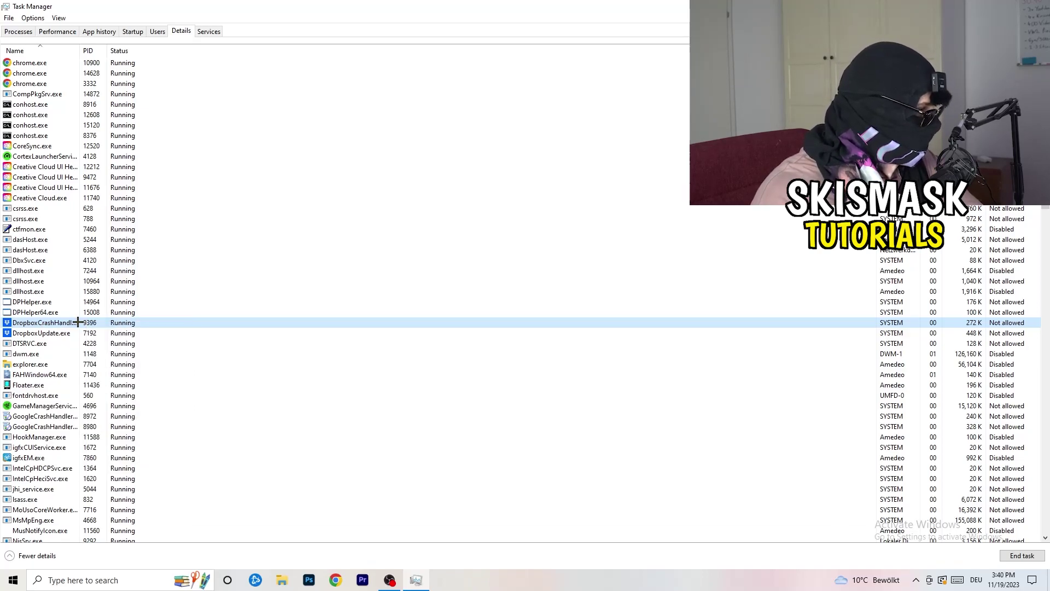
pyautogui.moveTo(122, 368)
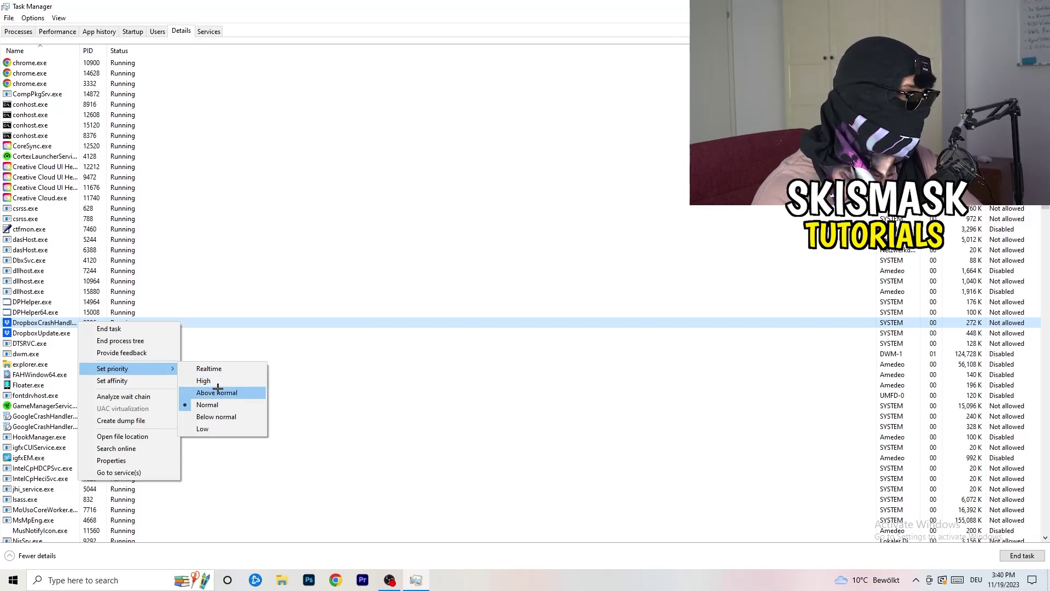
pyautogui.click(496, 30)
# Step: Close Task Manager and open the System display page in Windows Settings
pyautogui.hotkey('alt', 'F4')
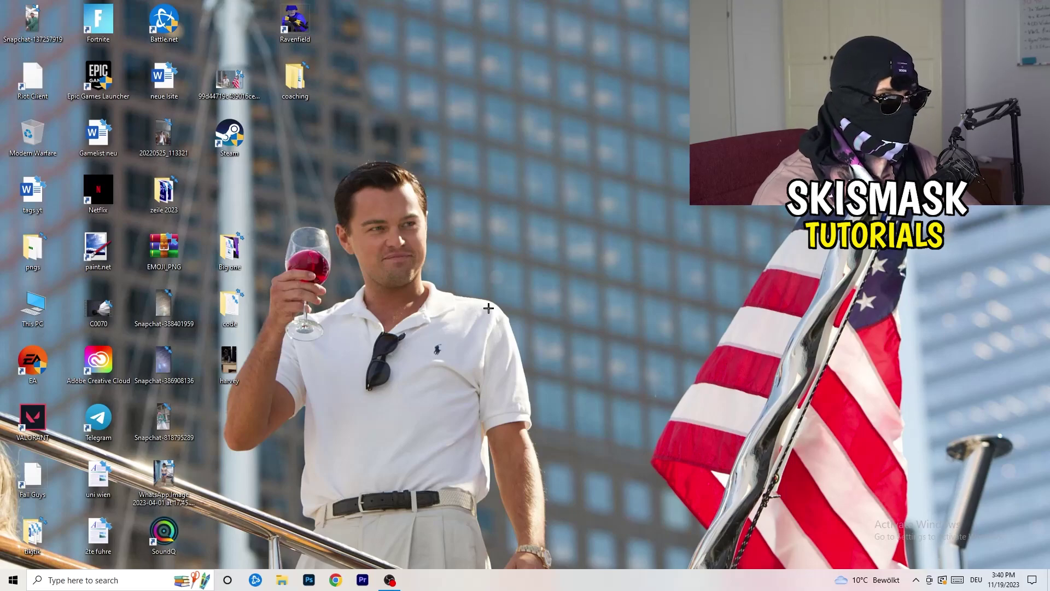
pyautogui.click(13, 580)
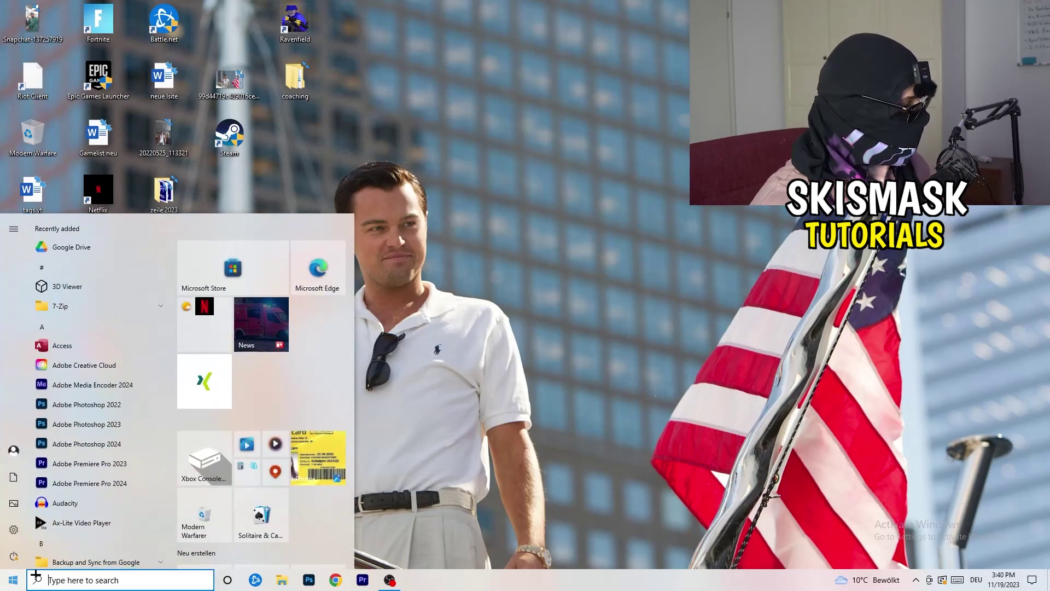
pyautogui.write('sett')
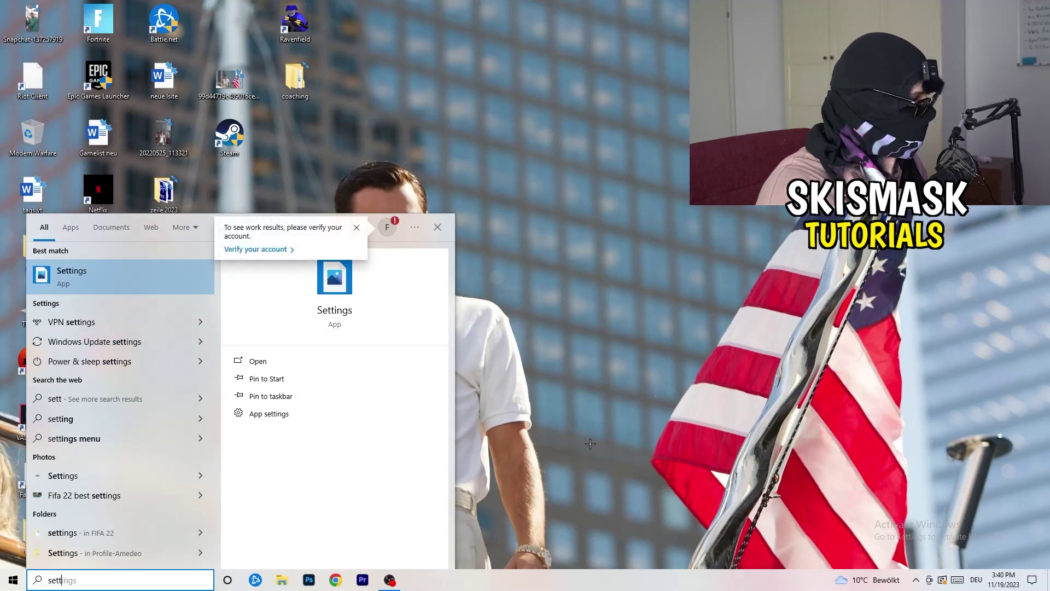
pyautogui.press('Return')
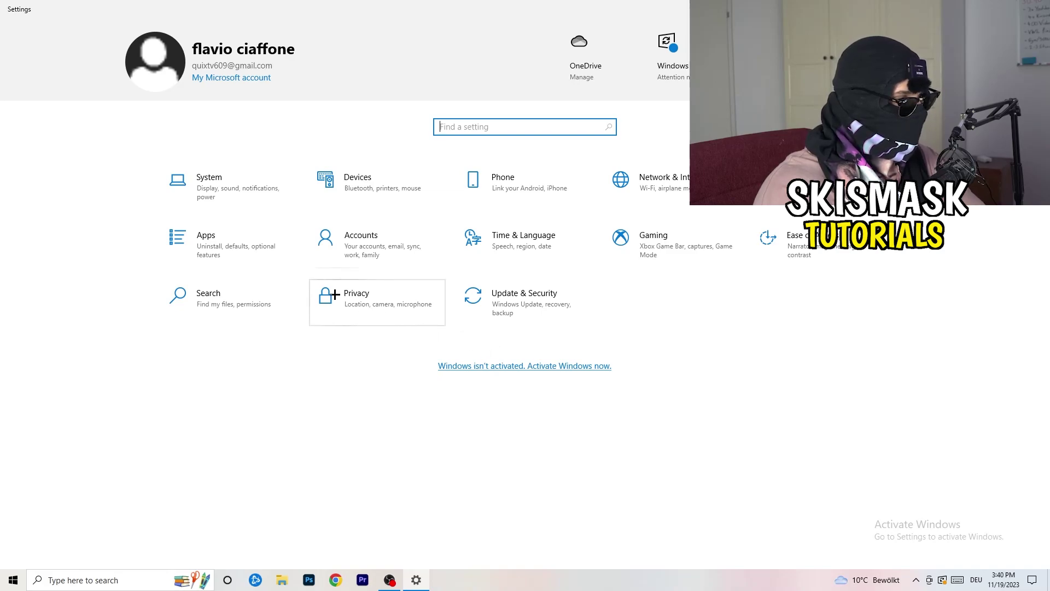
pyautogui.click(238, 195)
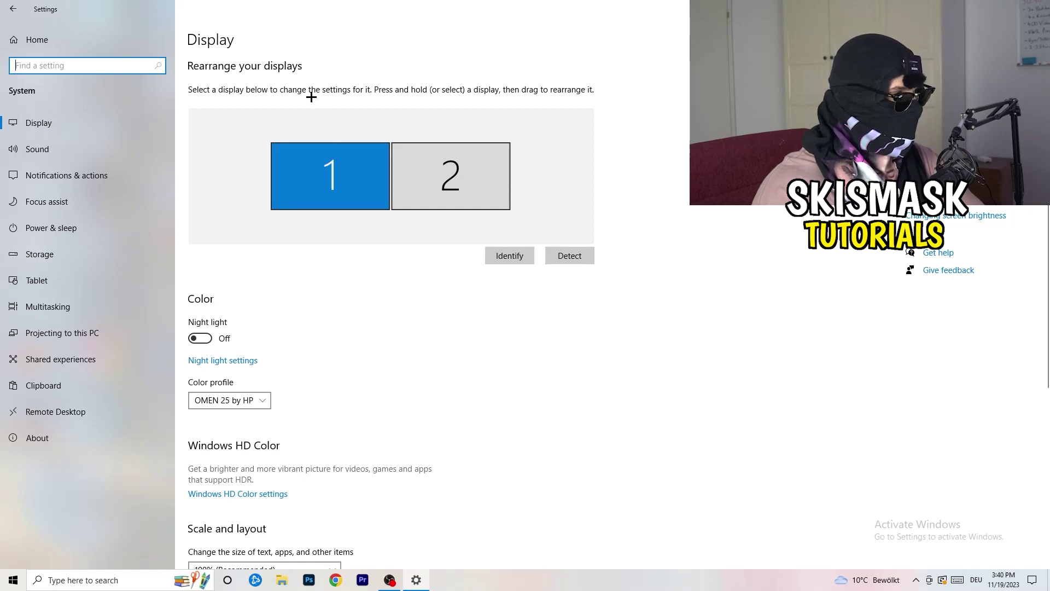
# Step: Examine the display's scaling and resolution options under Scale and layout
pyautogui.click(212, 39)
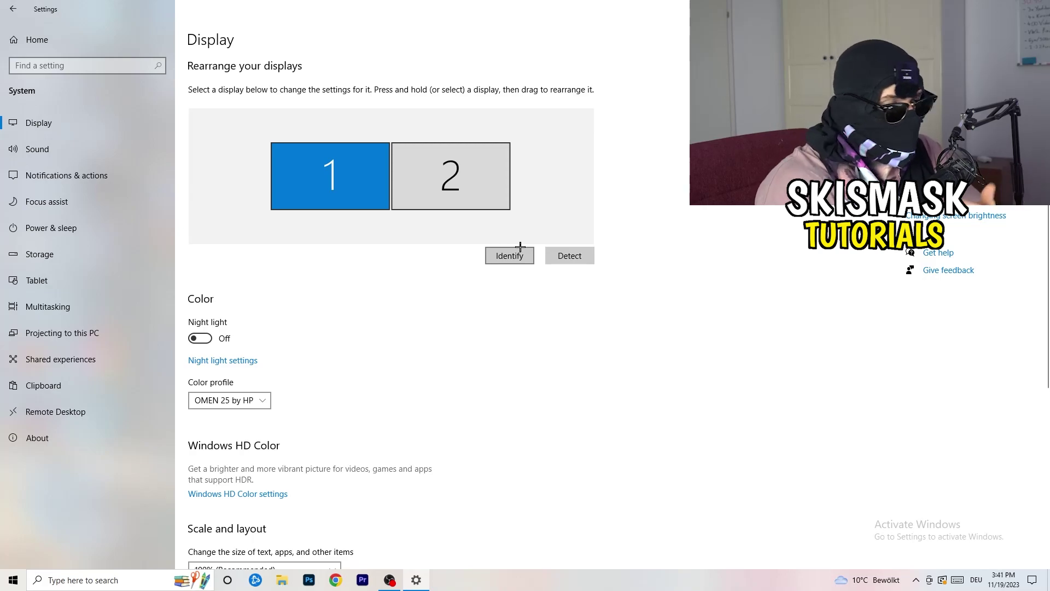
pyautogui.scroll(-1, 370, 300)
pyautogui.scroll(1, 371, 300)
pyautogui.scroll(-3, 371, 301)
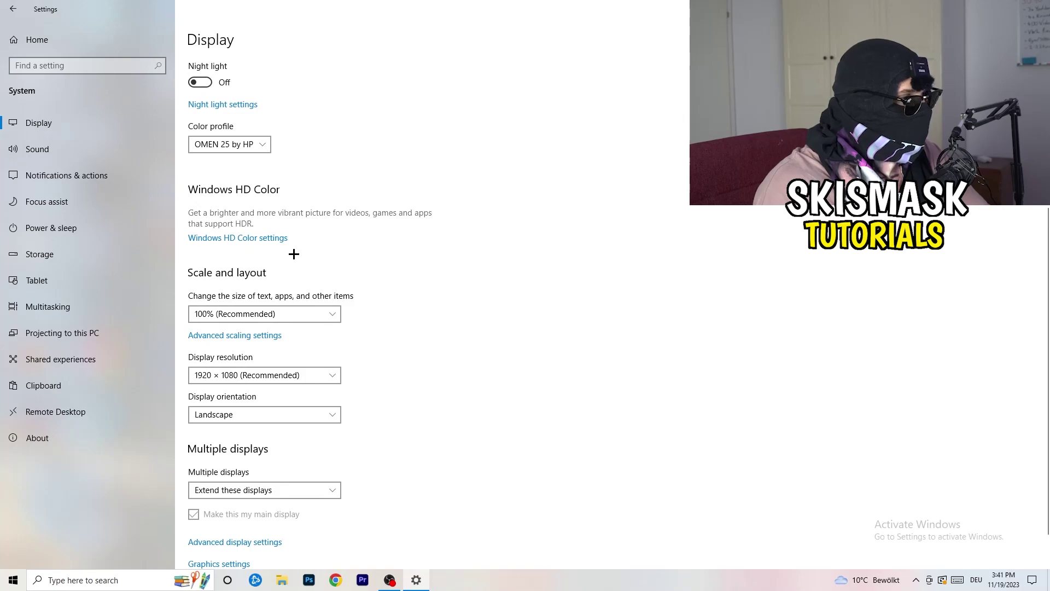
pyautogui.click(323, 312)
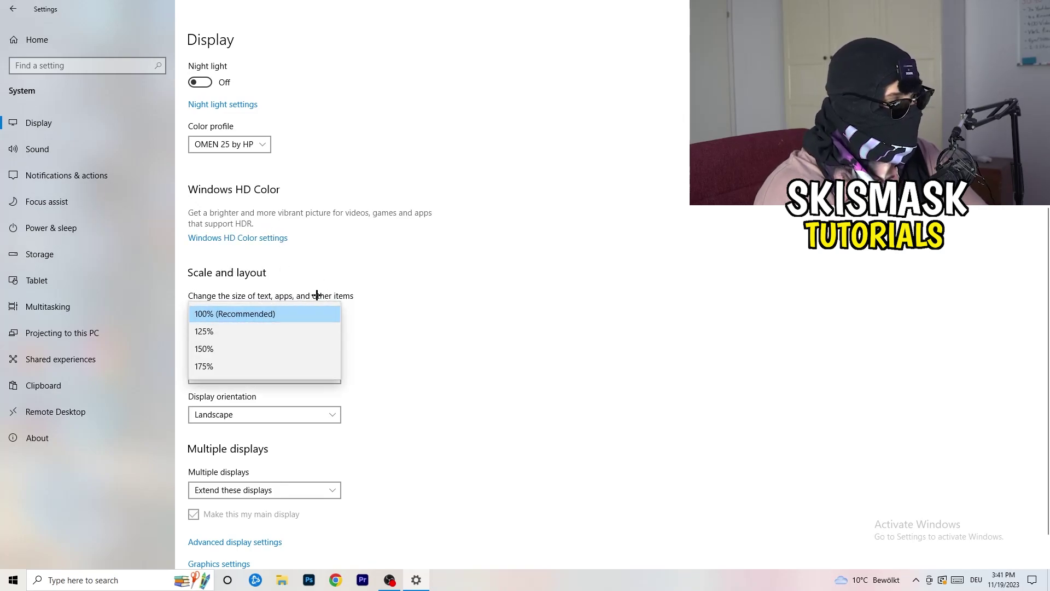
pyautogui.click(366, 294)
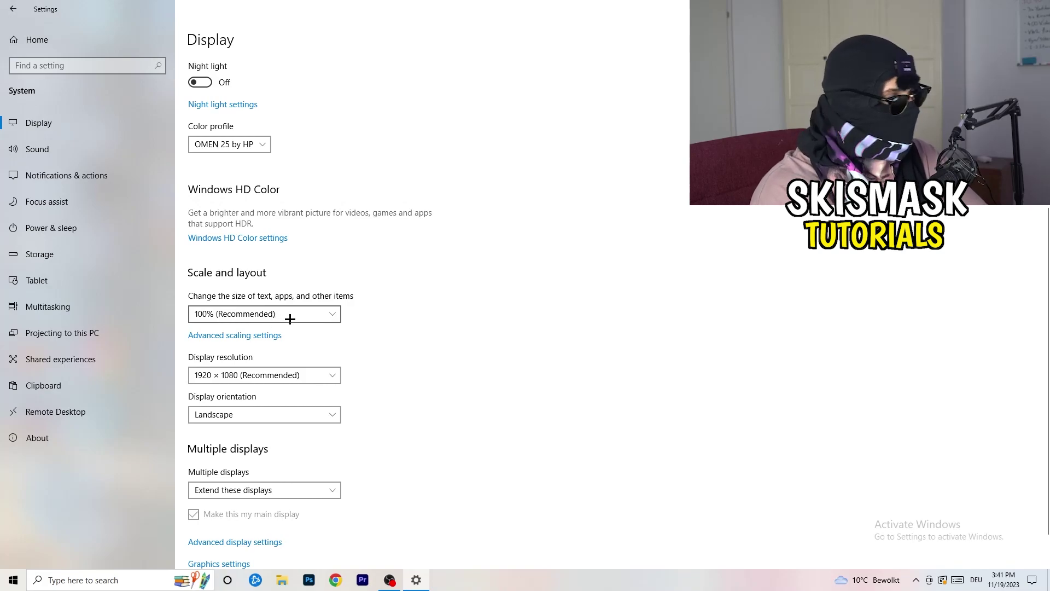
pyautogui.scroll(-1, 285, 321)
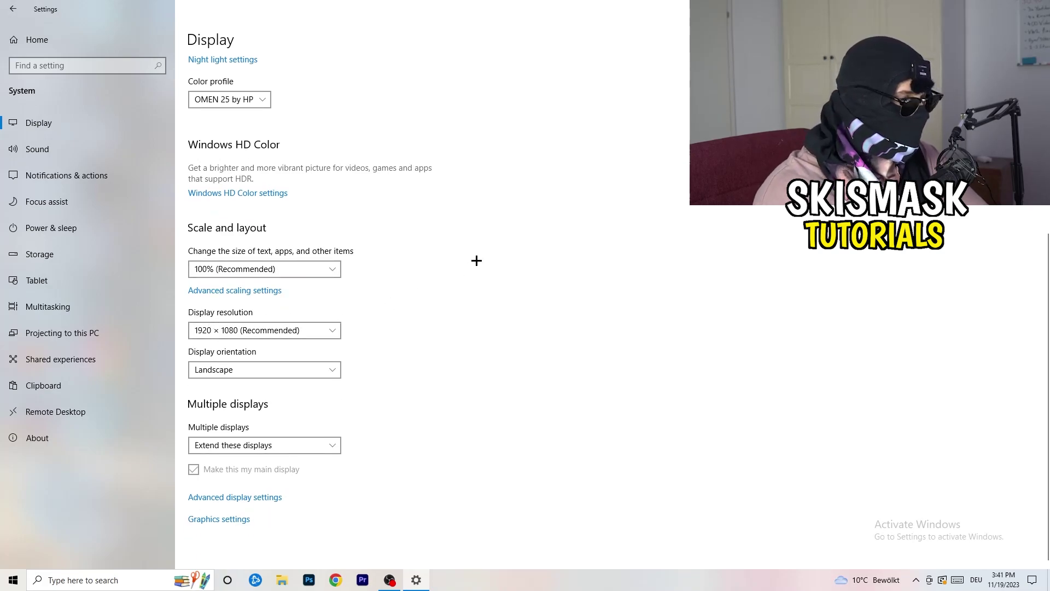
pyautogui.press('space')
pyautogui.press('Return')
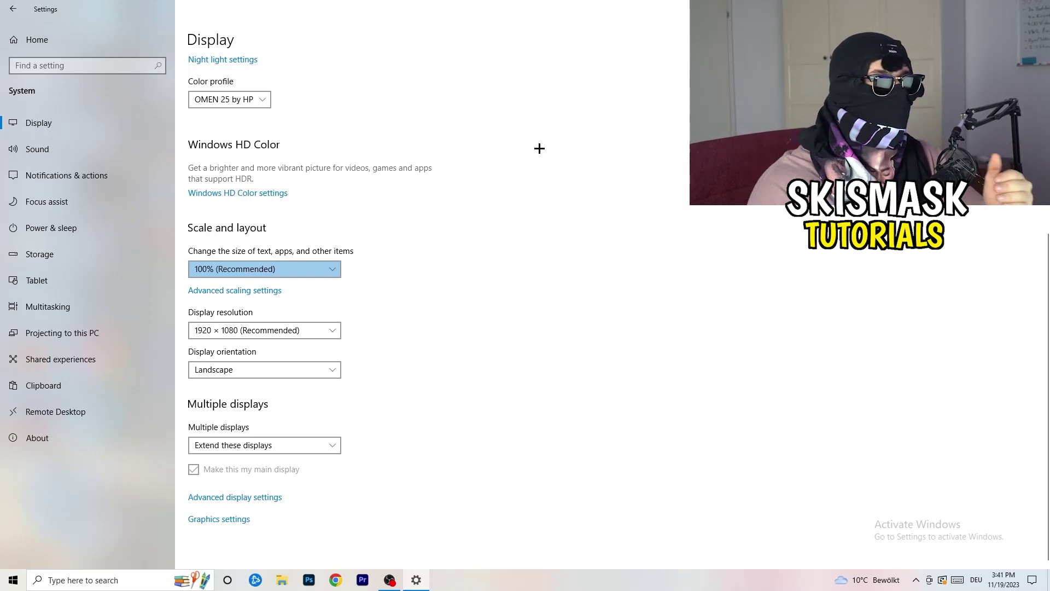
pyautogui.click(336, 331)
pyautogui.click(380, 311)
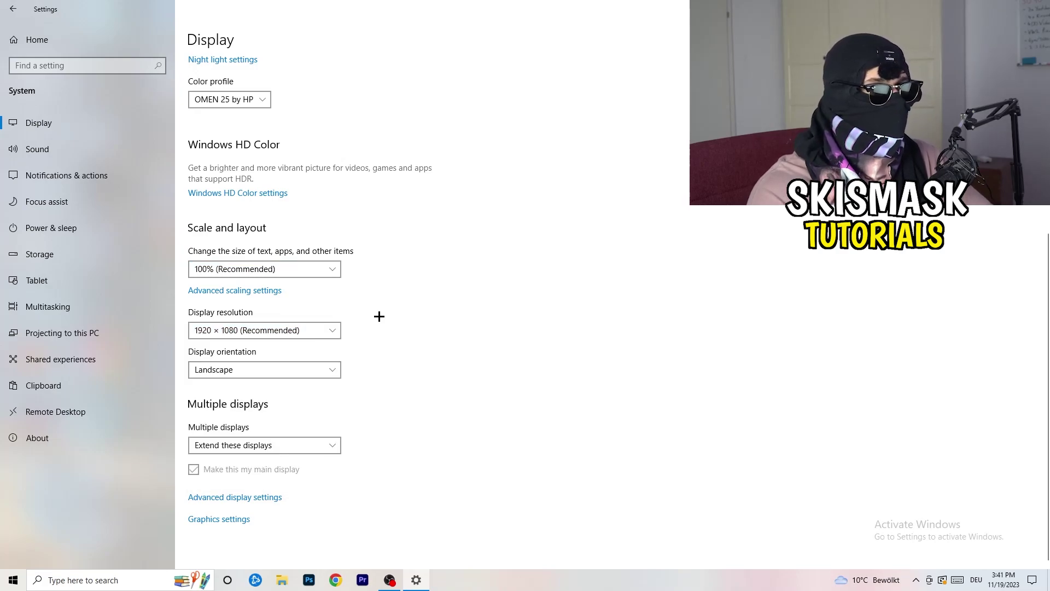
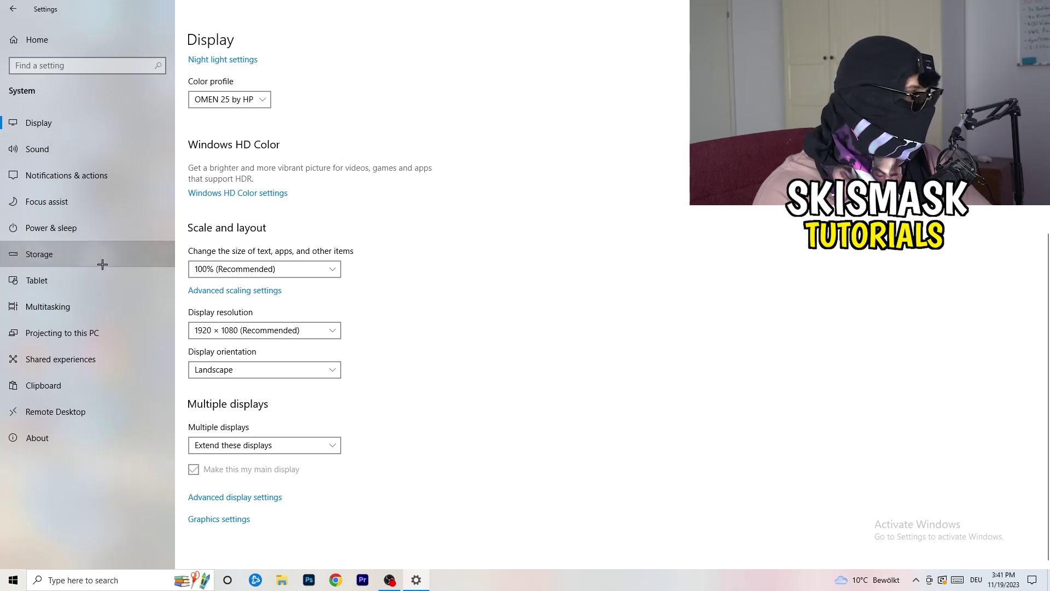
# Step: Open the Storage Sense configuration from the Storage settings and set it to run every week
pyautogui.click(103, 261)
pyautogui.scroll(-1, 453, 356)
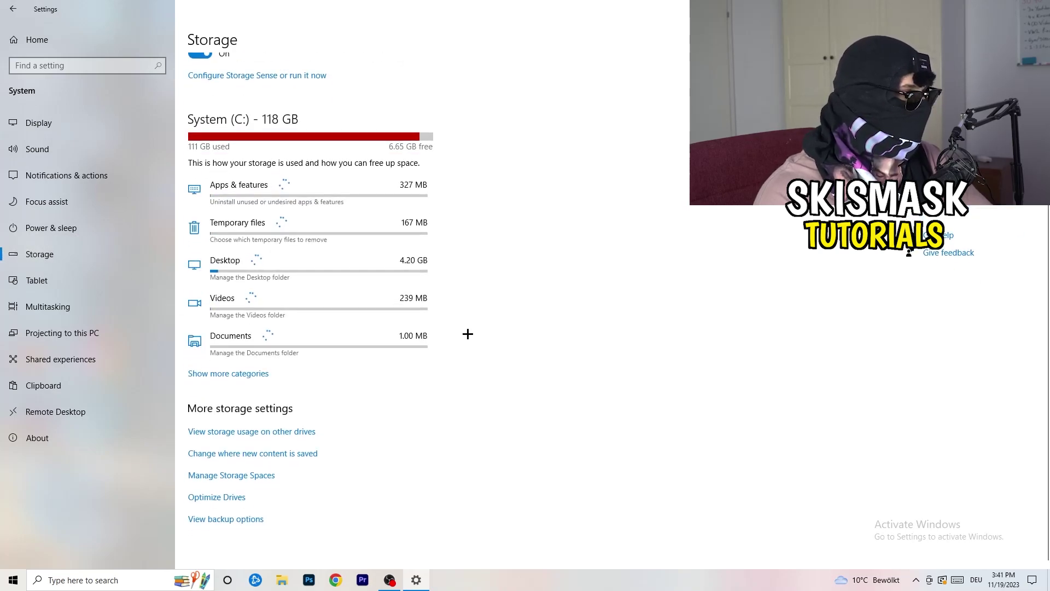
pyautogui.scroll(1, 476, 354)
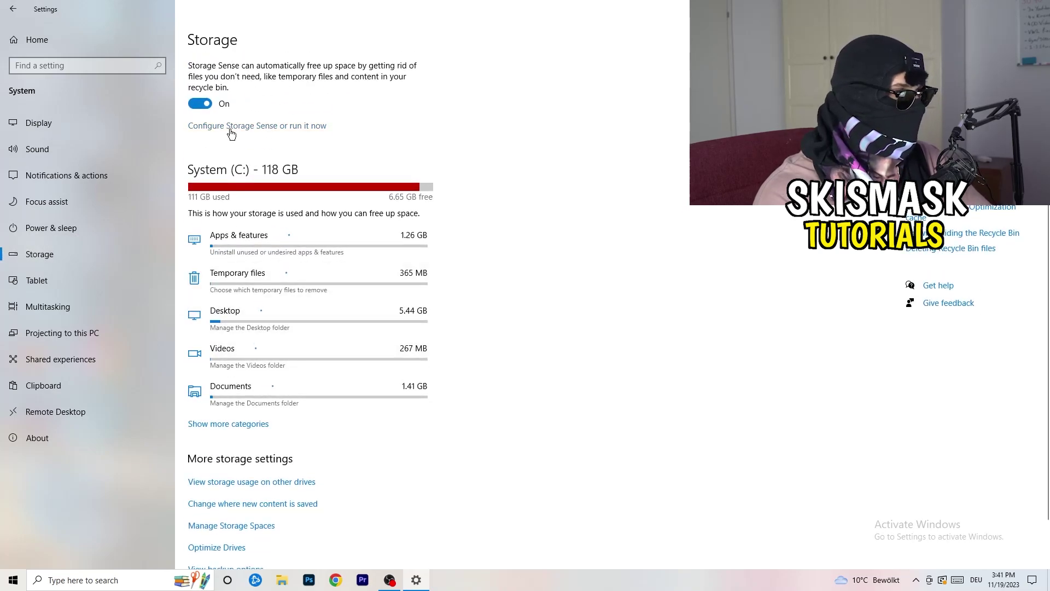
pyautogui.click(230, 127)
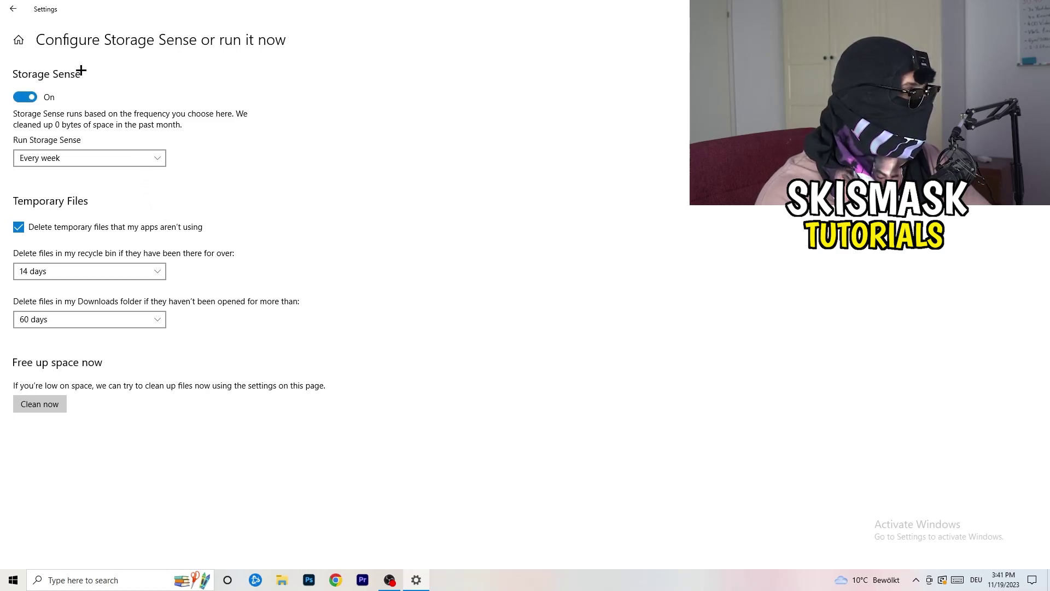
pyautogui.click(70, 156)
pyautogui.click(73, 156)
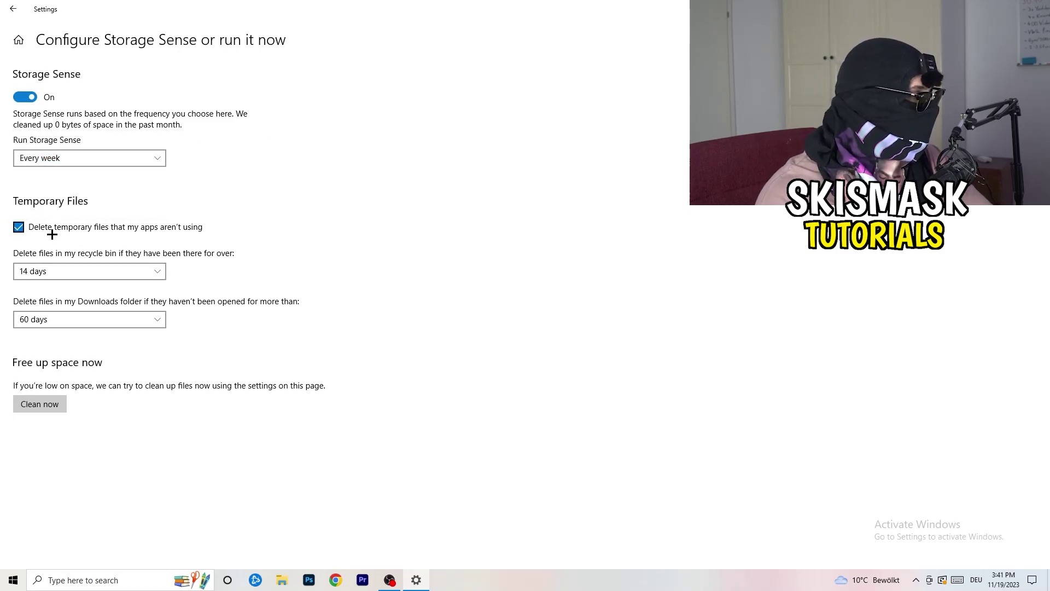
# Step: Turn off the deletion of temporary files that apps aren't using and return to the storage overview
pyautogui.click(93, 230)
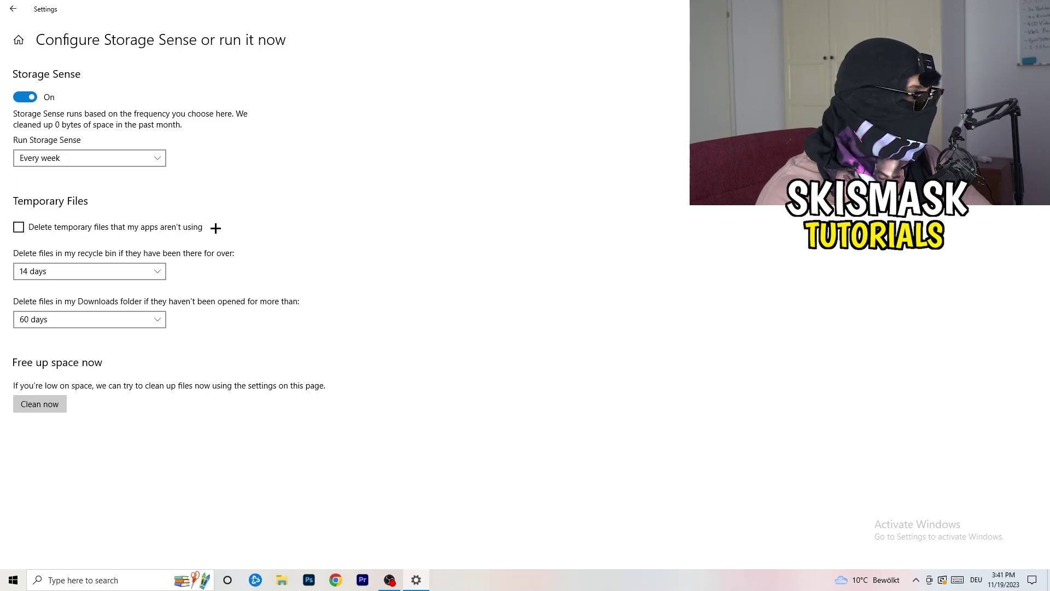
pyautogui.click(84, 272)
pyautogui.click(350, 349)
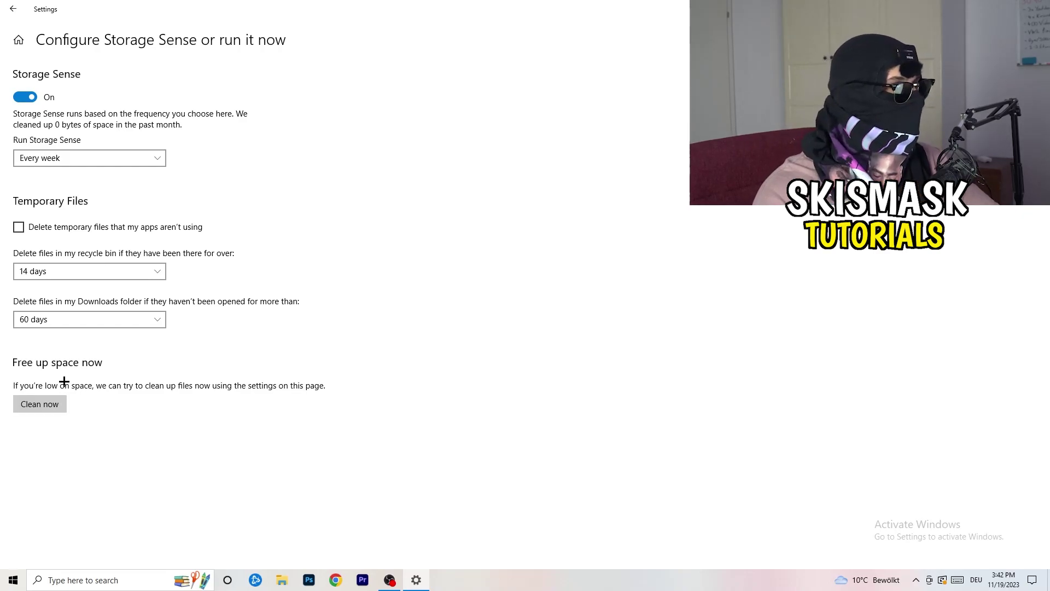
pyautogui.click(13, 9)
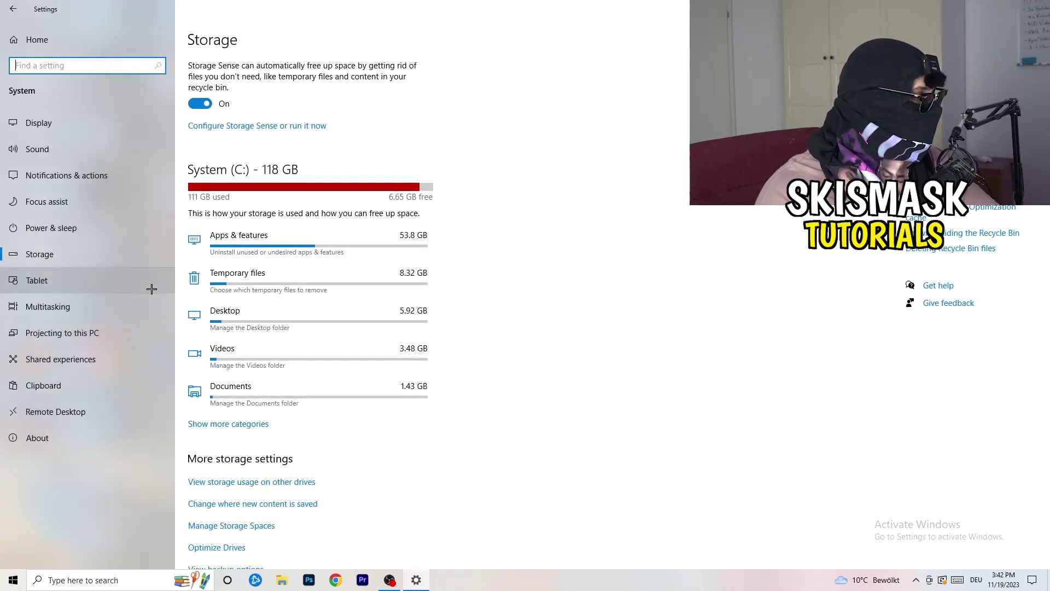
# Step: Examine the preferred and additional power plans in Power Options, reached from Power & sleep, and close Power Options and Settings
pyautogui.click(123, 236)
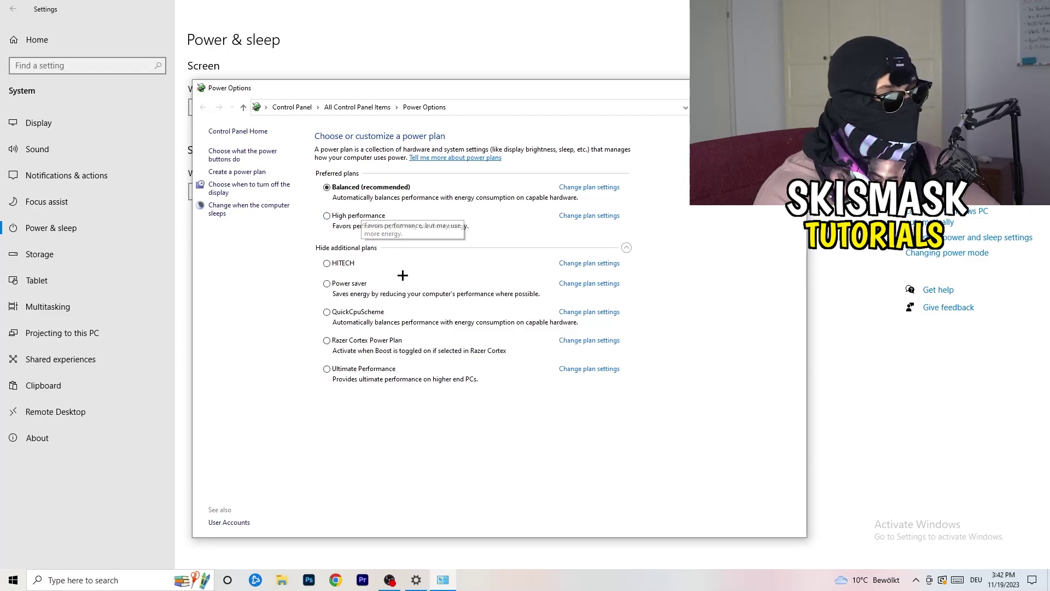
pyautogui.click(406, 249)
pyautogui.click(626, 248)
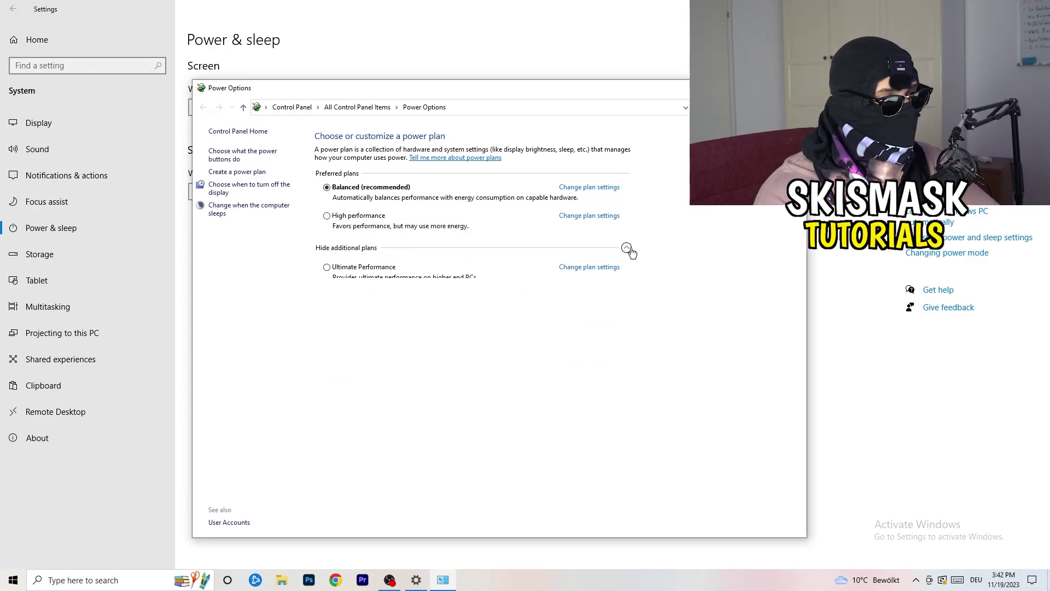
pyautogui.click(627, 249)
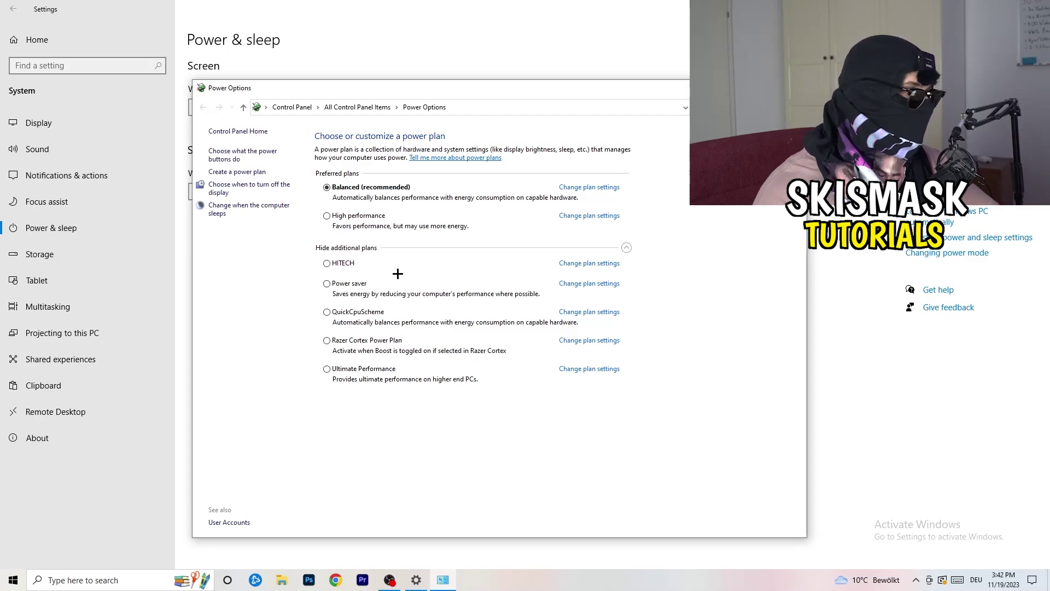
pyautogui.click(794, 88)
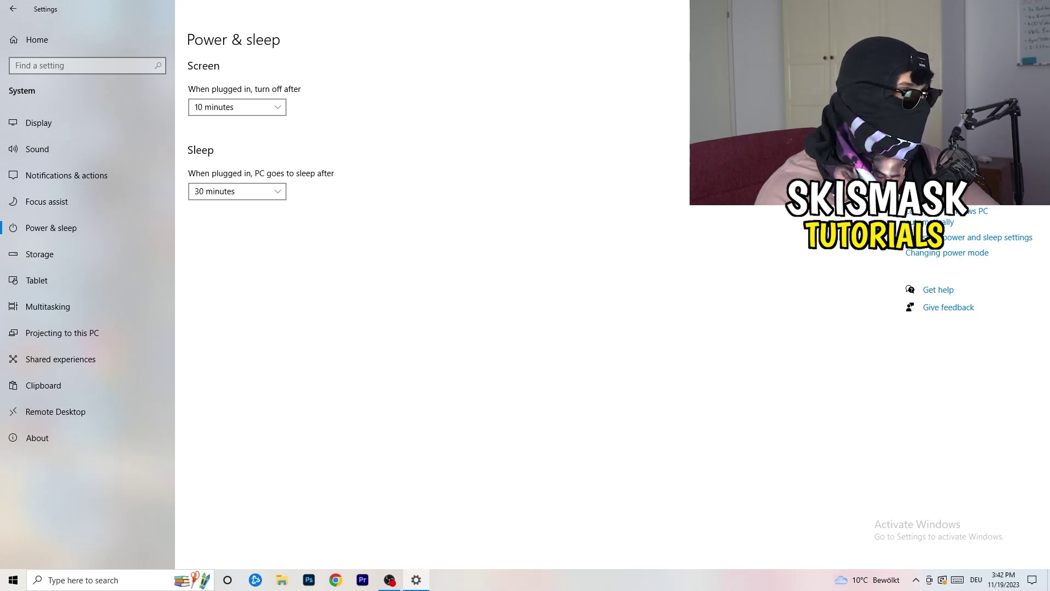
pyautogui.click(1036, 9)
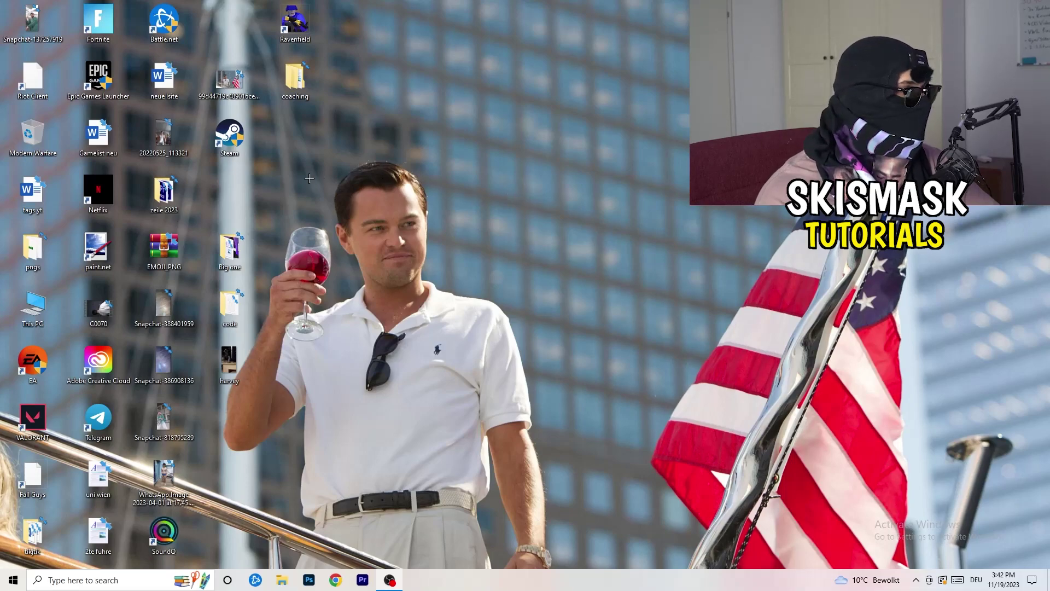
# Step: Move the Steam shortcut to a free area of the desktop and open the compatibility settings in its properties
pyautogui.moveTo(230, 136); pyautogui.dragTo(557, 192)
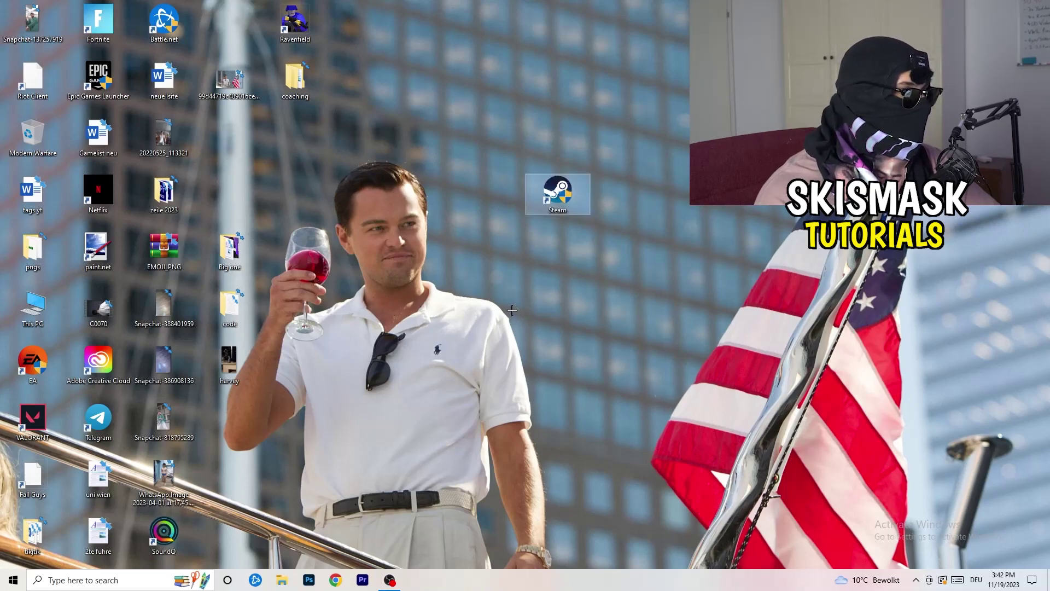
pyautogui.rightClick(549, 196)
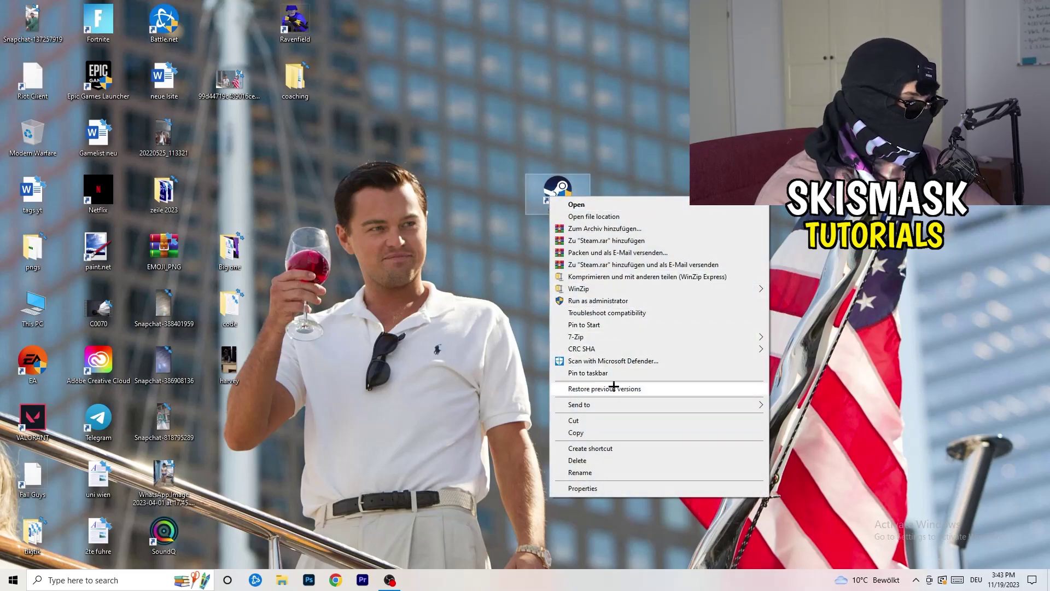
pyautogui.click(601, 488)
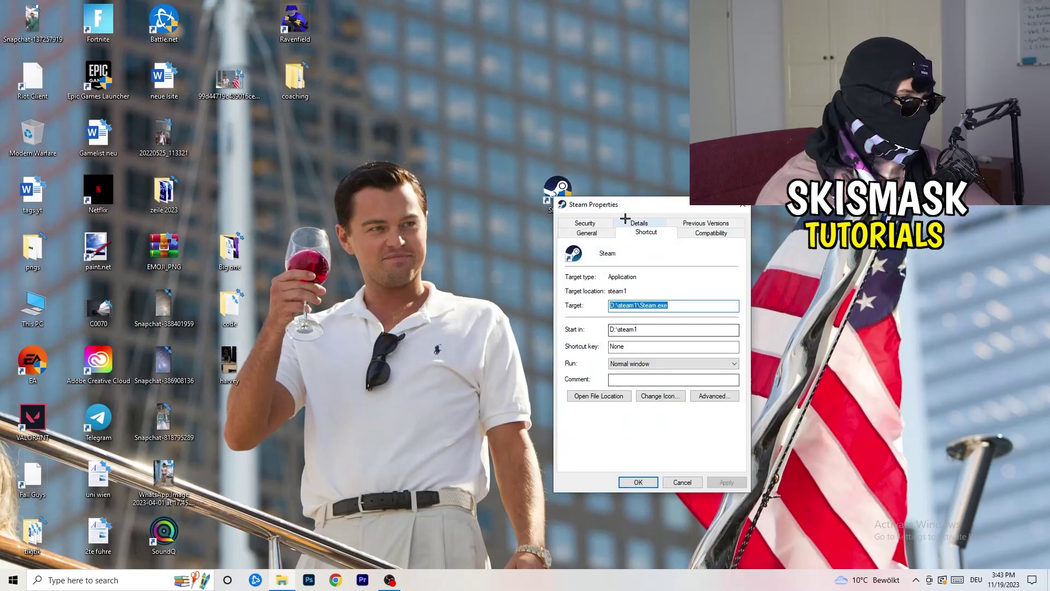
pyautogui.moveTo(627, 200); pyautogui.dragTo(523, 155)
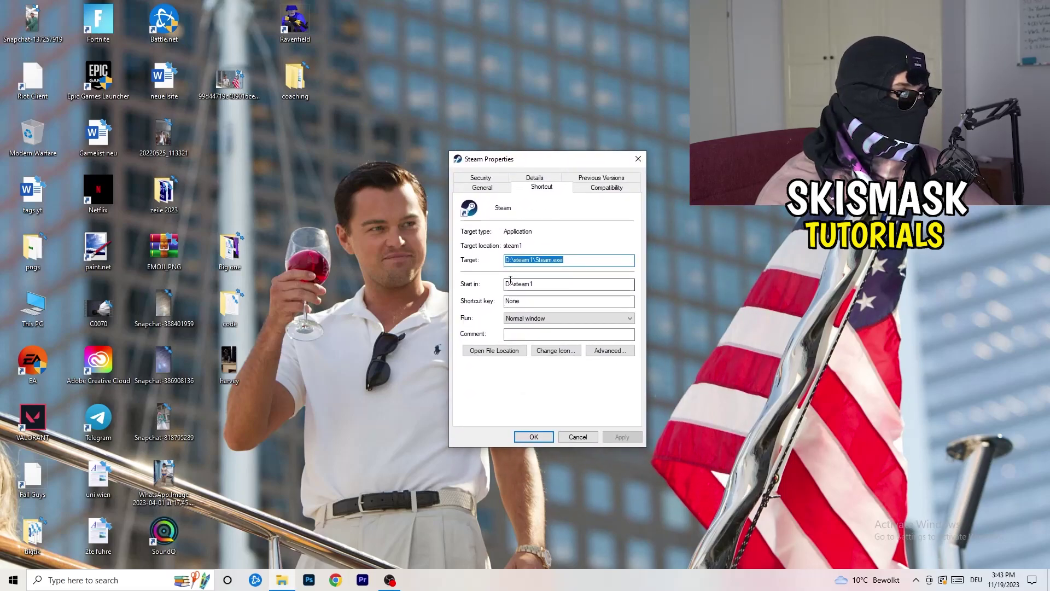
pyautogui.click(618, 190)
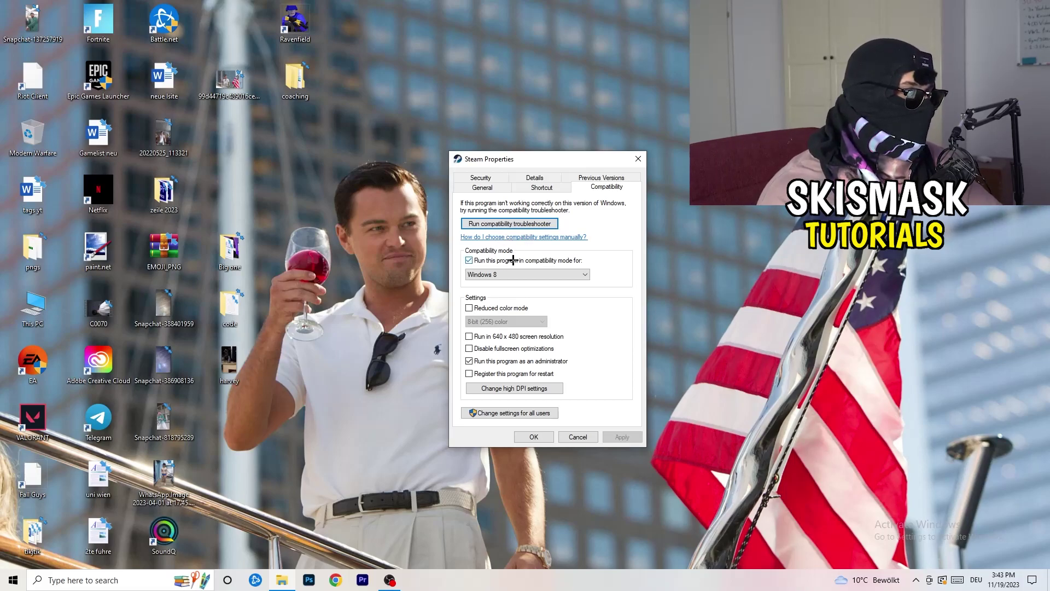
# Step: Set the Steam shortcut to run in compatibility mode for Windows 8 and apply the properties
pyautogui.click(574, 260)
pyautogui.click(482, 264)
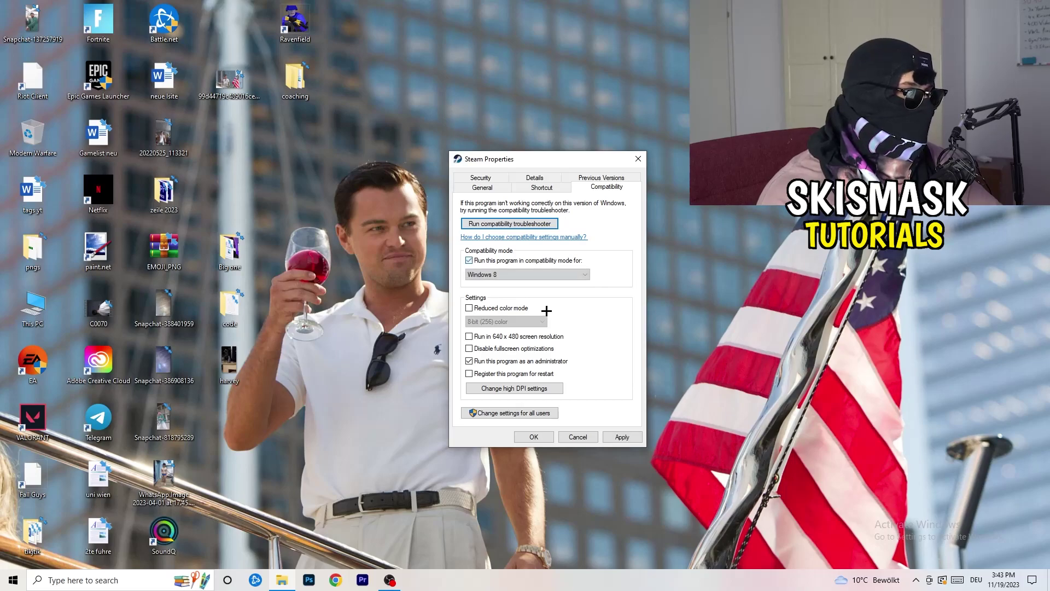
pyautogui.click(525, 275)
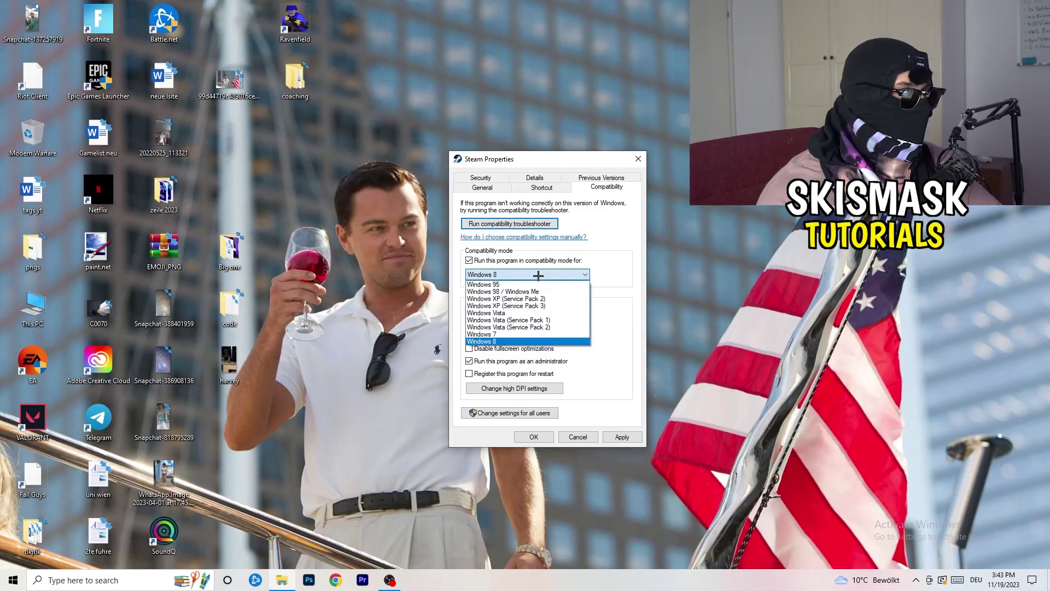
pyautogui.click(526, 341)
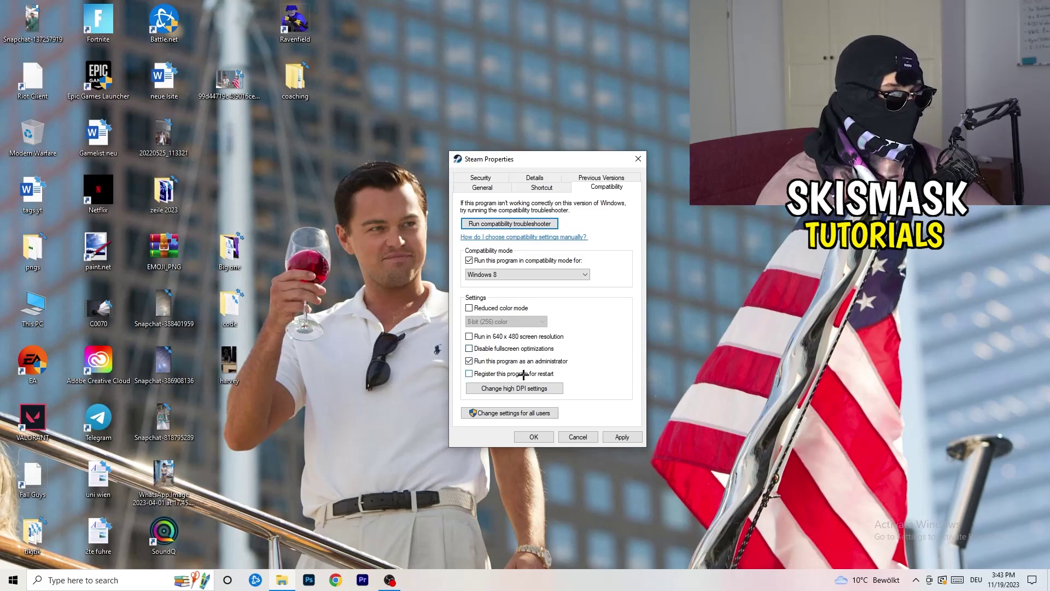
pyautogui.click(621, 437)
pyautogui.click(536, 437)
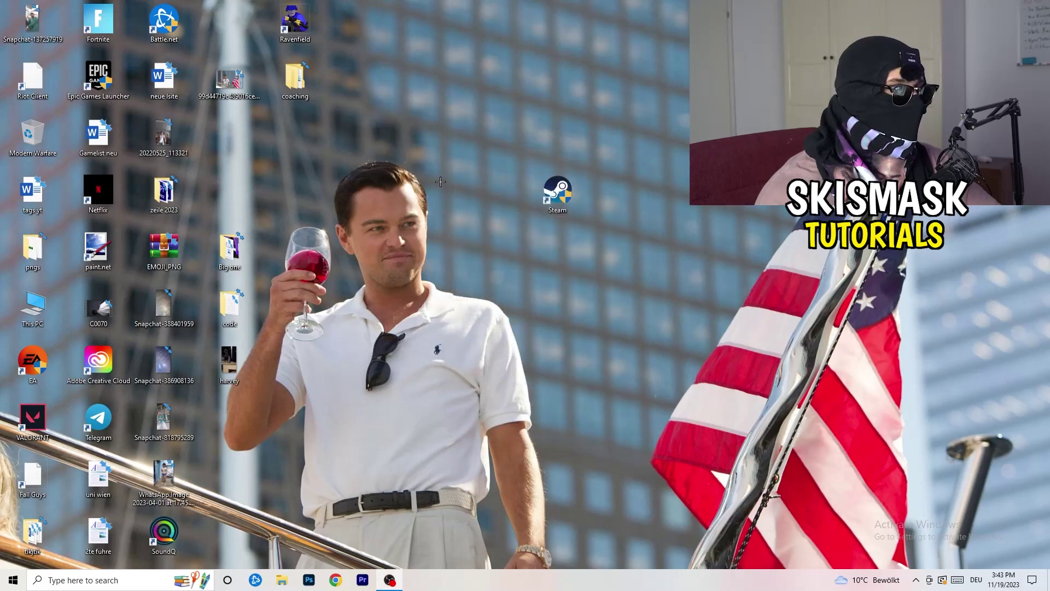
# Step: Return the Steam shortcut to the free spot in the desktop icon grid, below the image file beside the coaching folder
pyautogui.moveTo(574, 206); pyautogui.dragTo(640, 206)
pyautogui.click(637, 333)
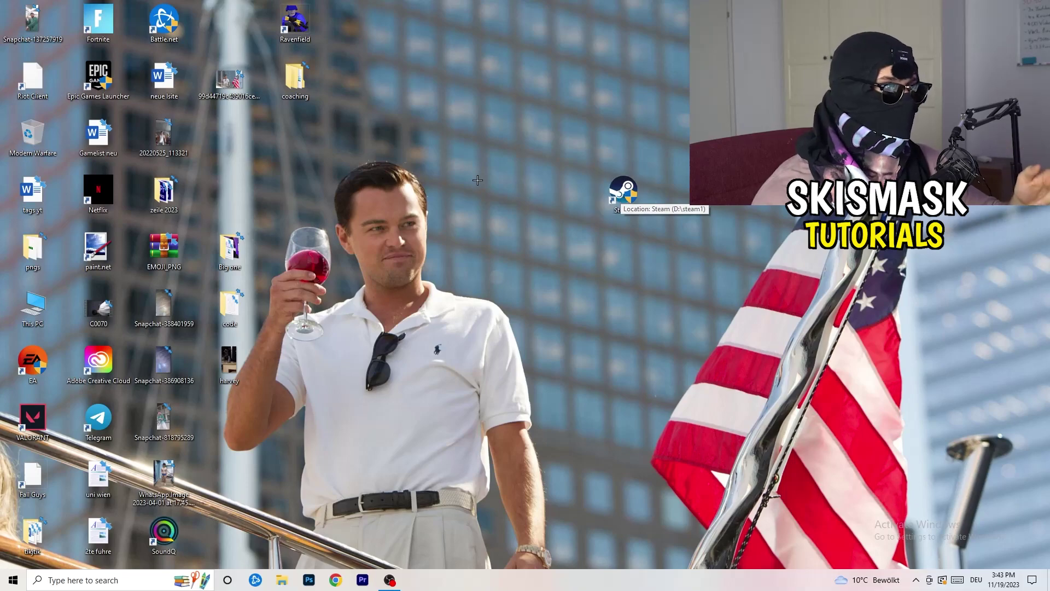
pyautogui.rightClick(624, 194)
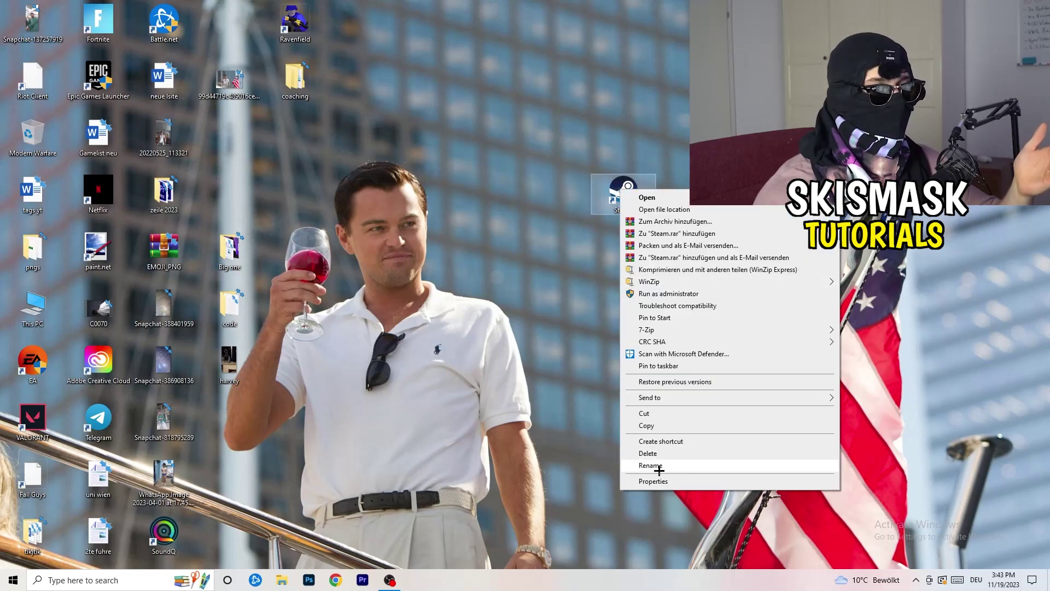
pyautogui.click(505, 241)
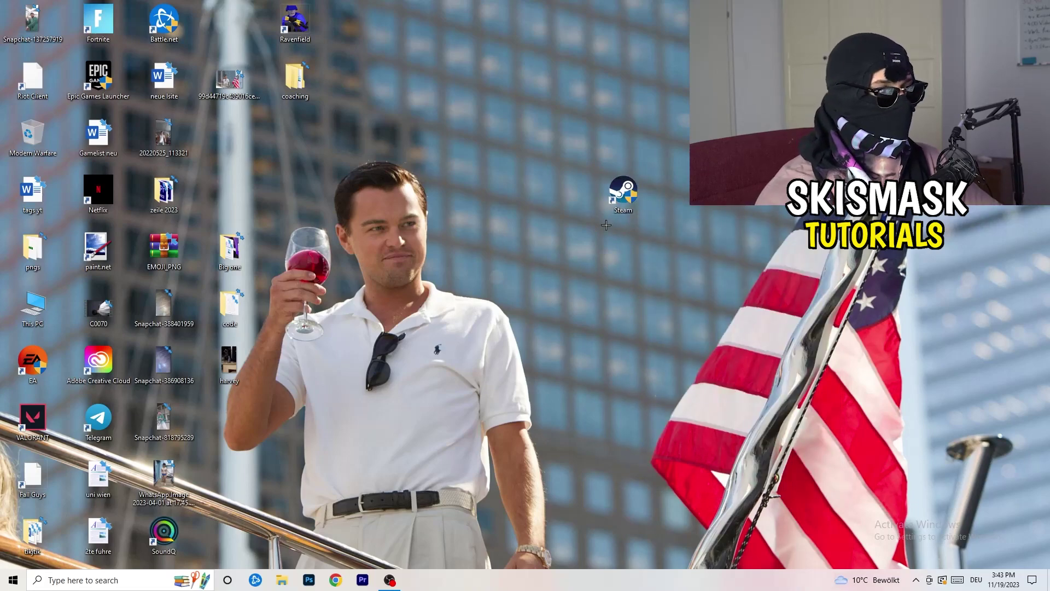
pyautogui.moveTo(623, 191); pyautogui.dragTo(267, 134)
pyautogui.click(429, 125)
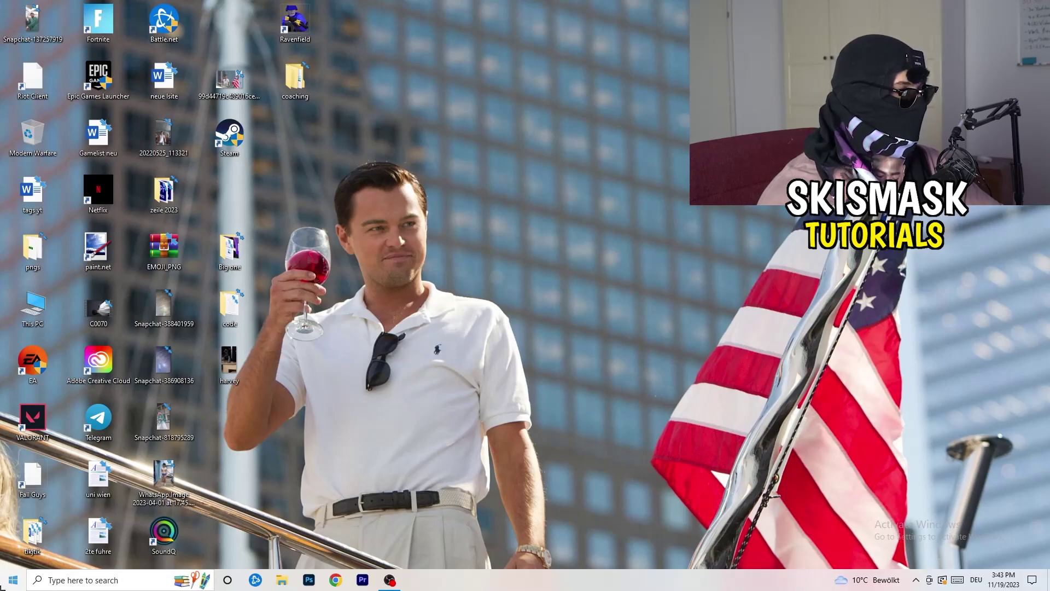
# Step: Examine the background recording, audio and video options under Captures in the Gaming settings, and check the Game Mode setting
pyautogui.click(13, 580)
pyautogui.click(14, 530)
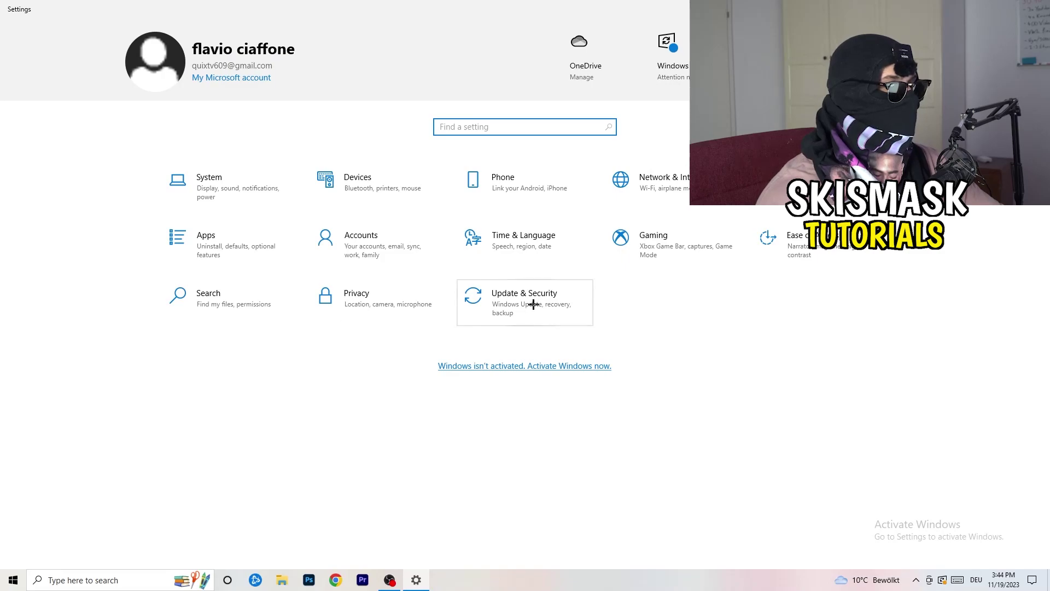
pyautogui.click(617, 237)
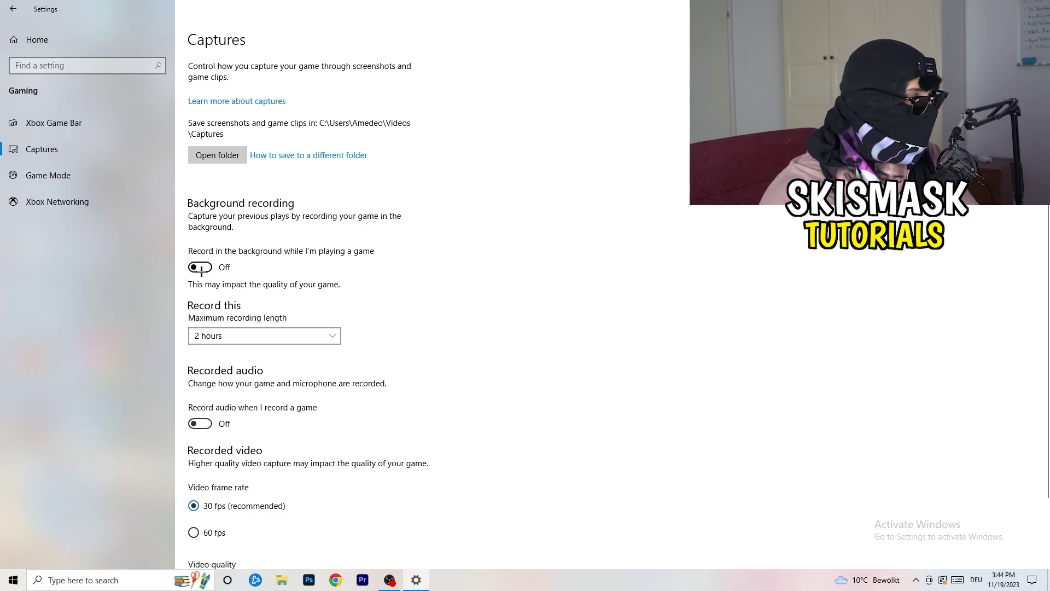
pyautogui.scroll(-2, 328, 367)
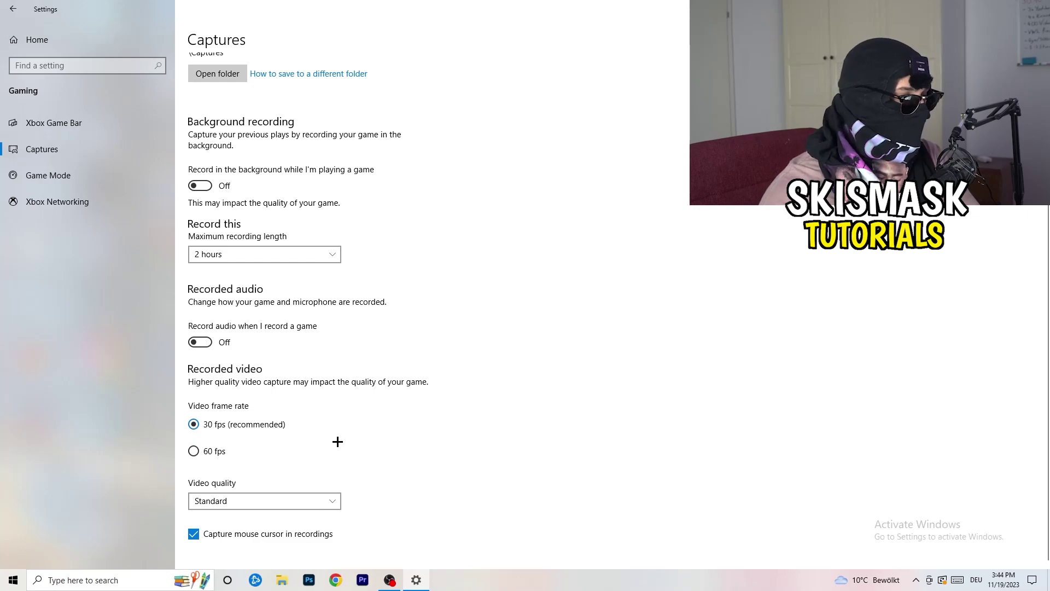
pyautogui.scroll(2, 338, 442)
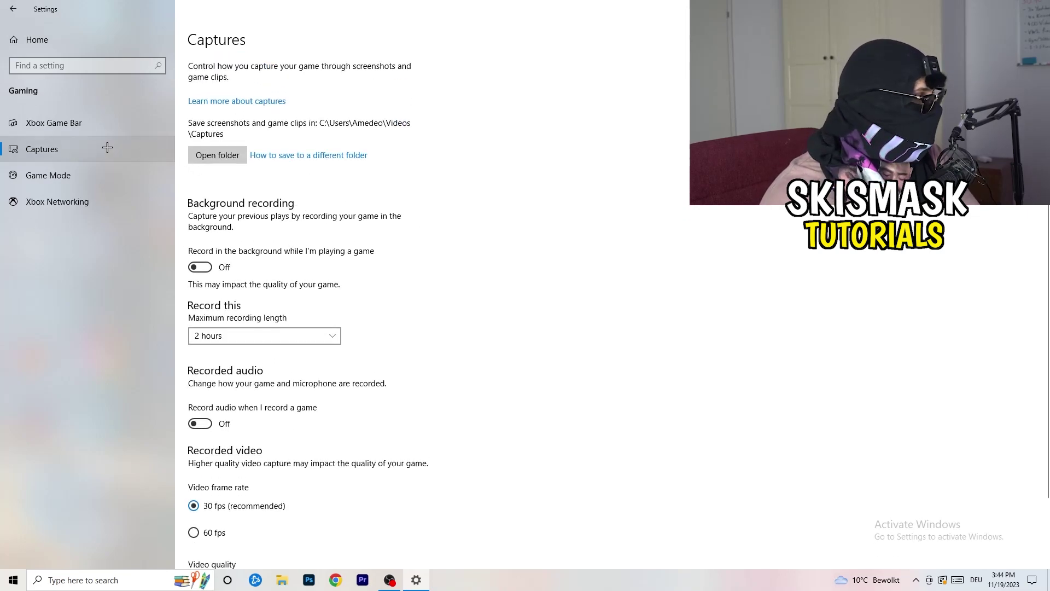
pyautogui.click(71, 181)
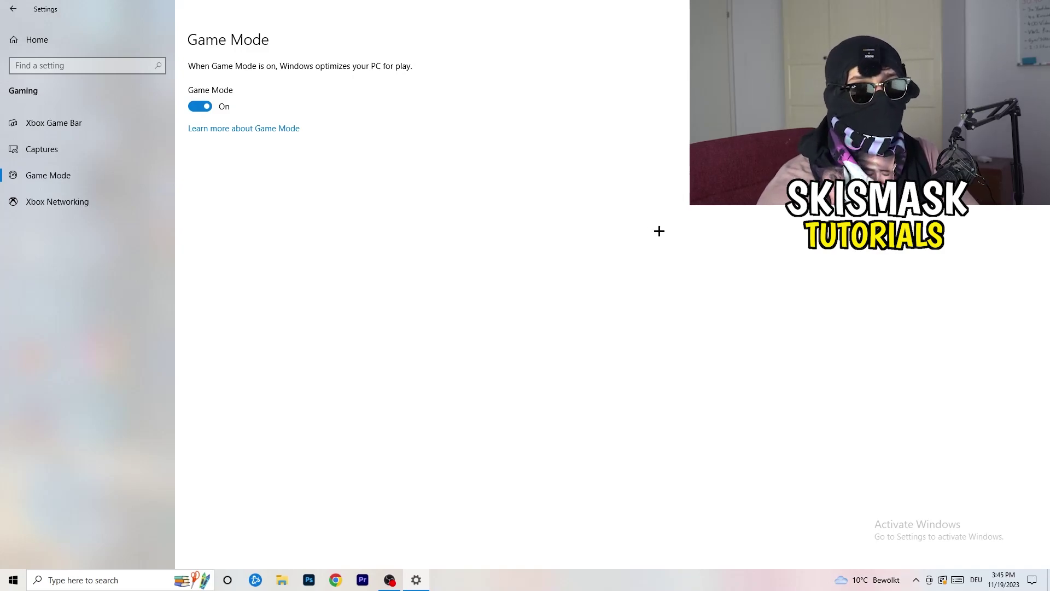
# Step: Check the Windows Update status under Update & Security and close Settings
pyautogui.click(13, 9)
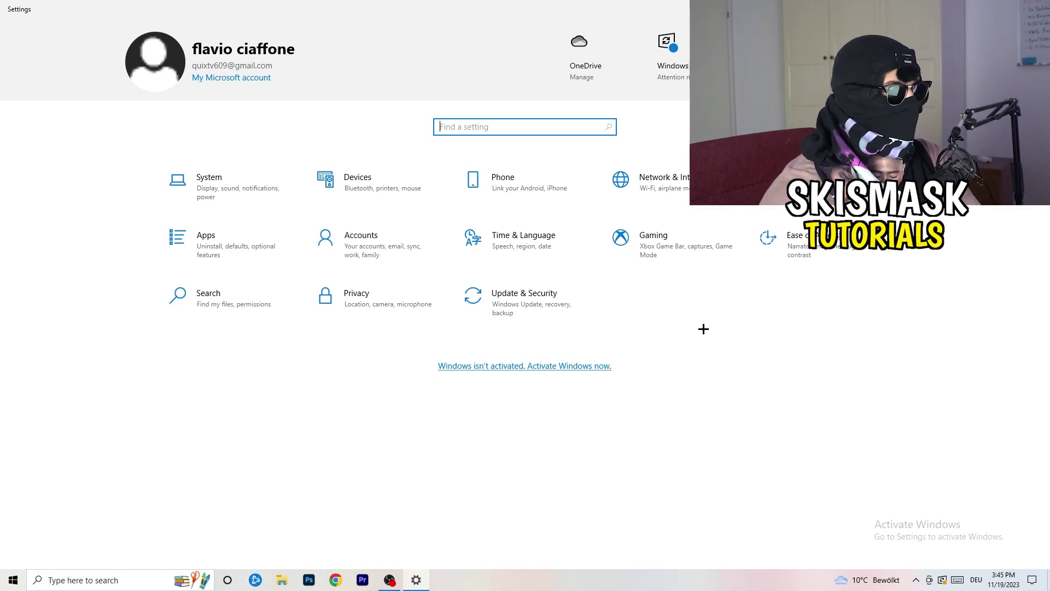
pyautogui.click(515, 300)
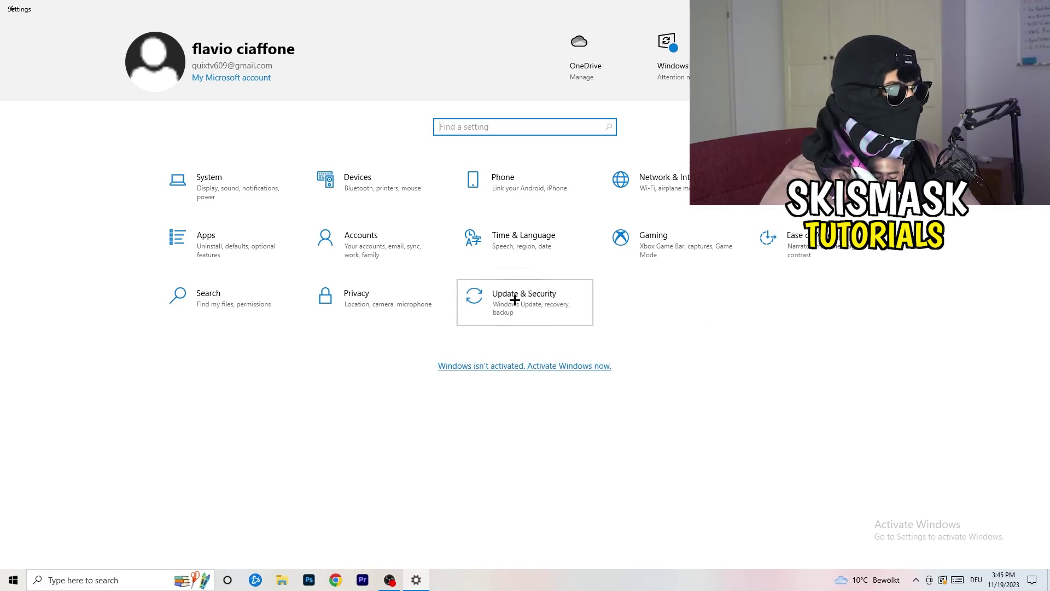
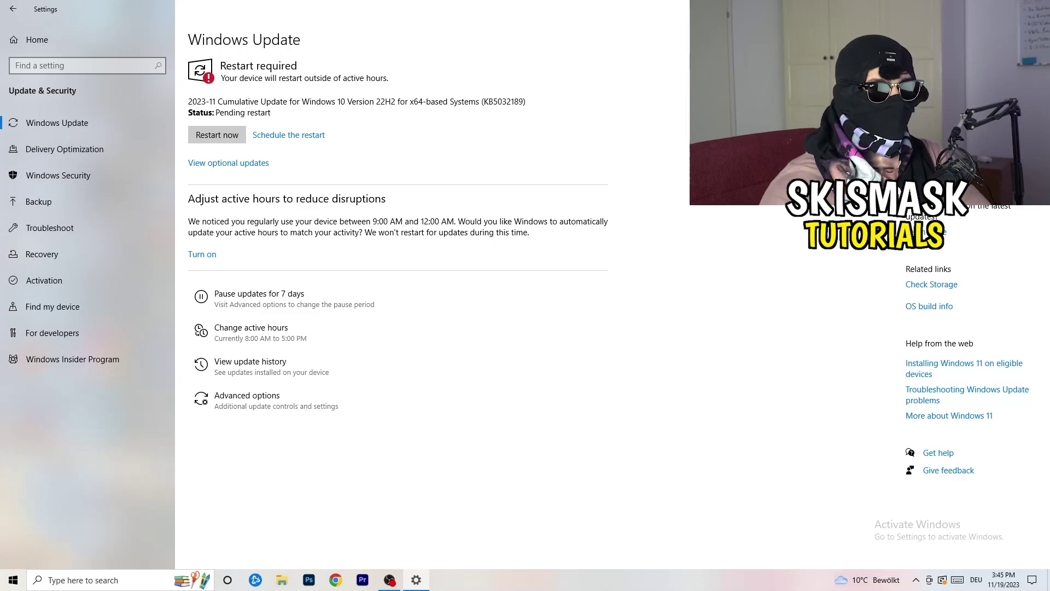
pyautogui.hotkey('alt', 'F4')
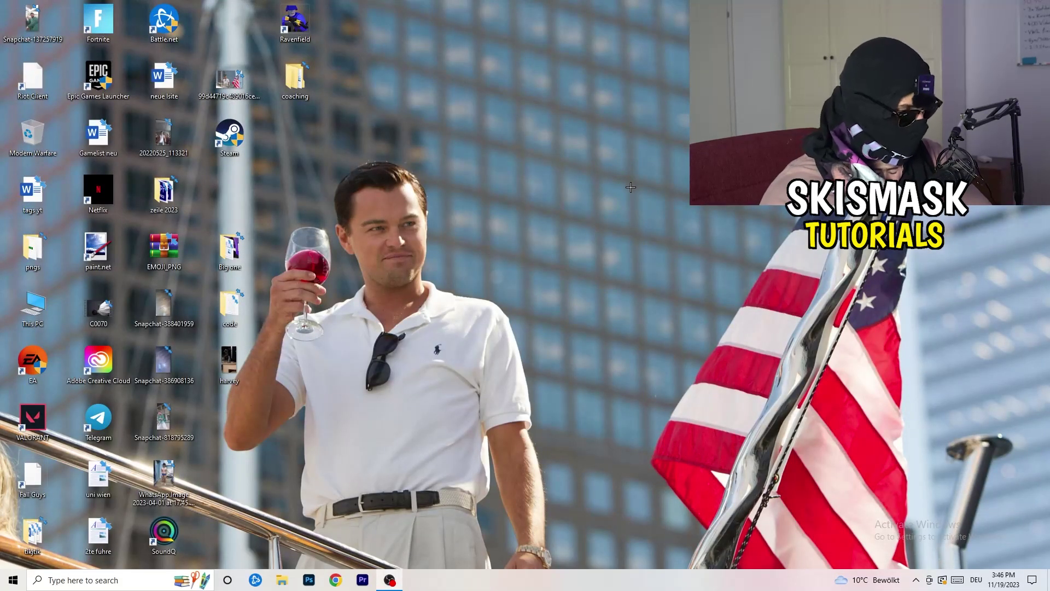